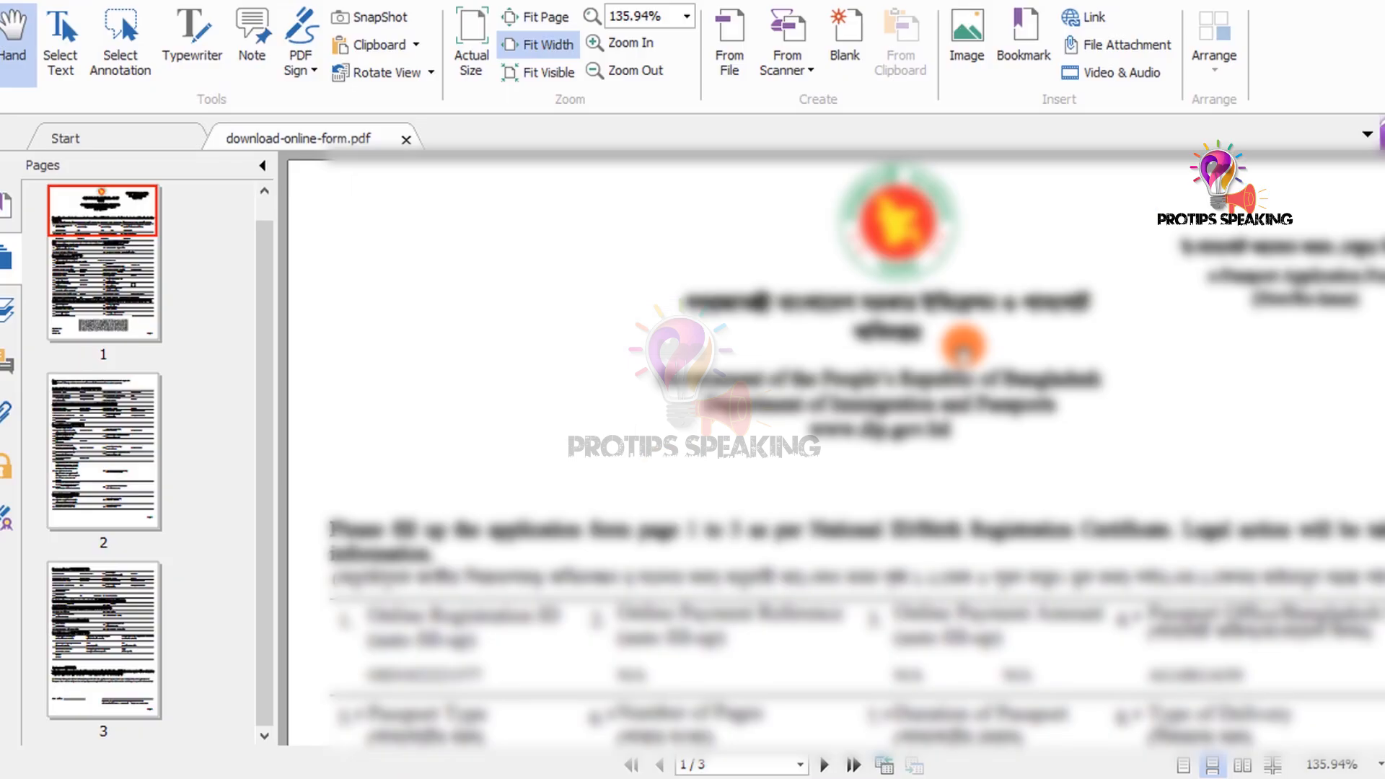
Examine the three pages of download-online-form.pdf, from the application header through to the declaration and signature section.
scroll(962, 346, "down", 4)
scroll(962, 346, "down", 10)
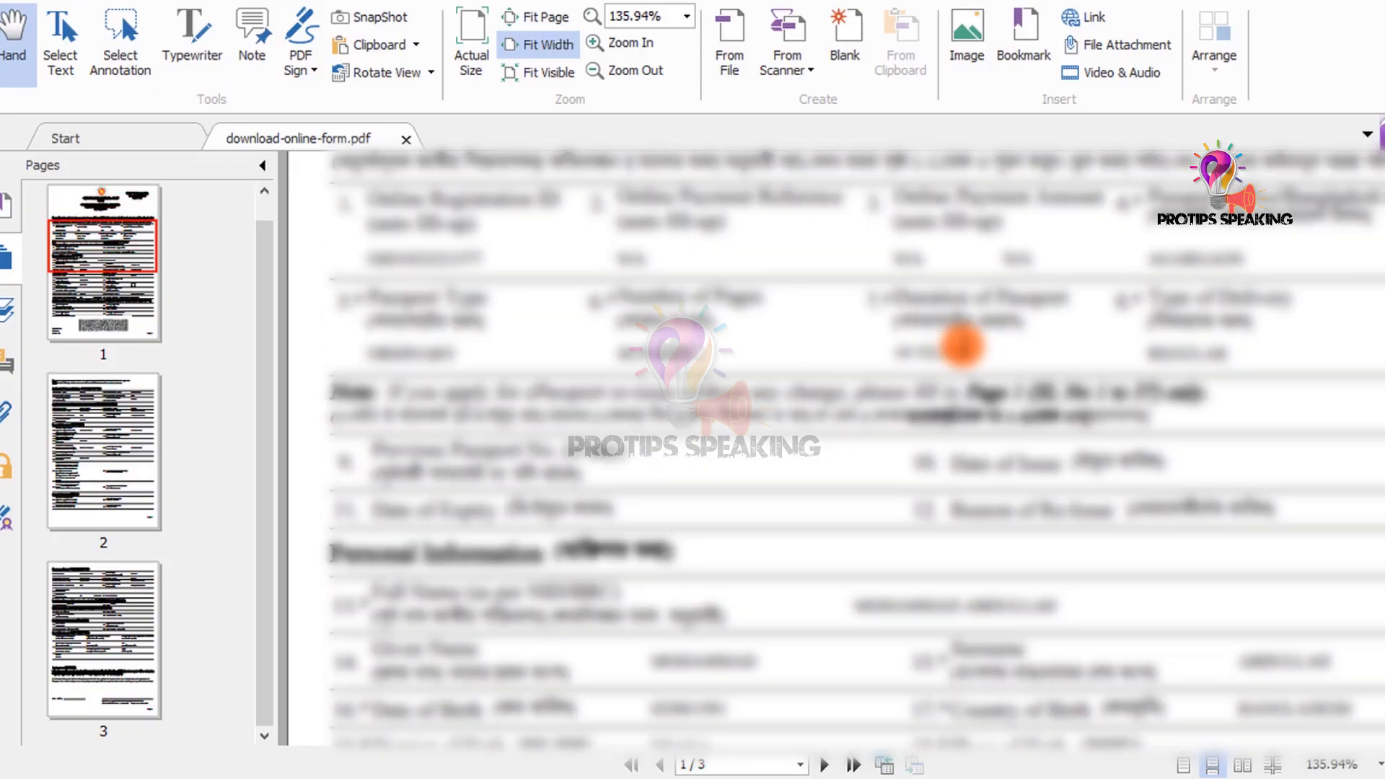
scroll(962, 362, "down", 12)
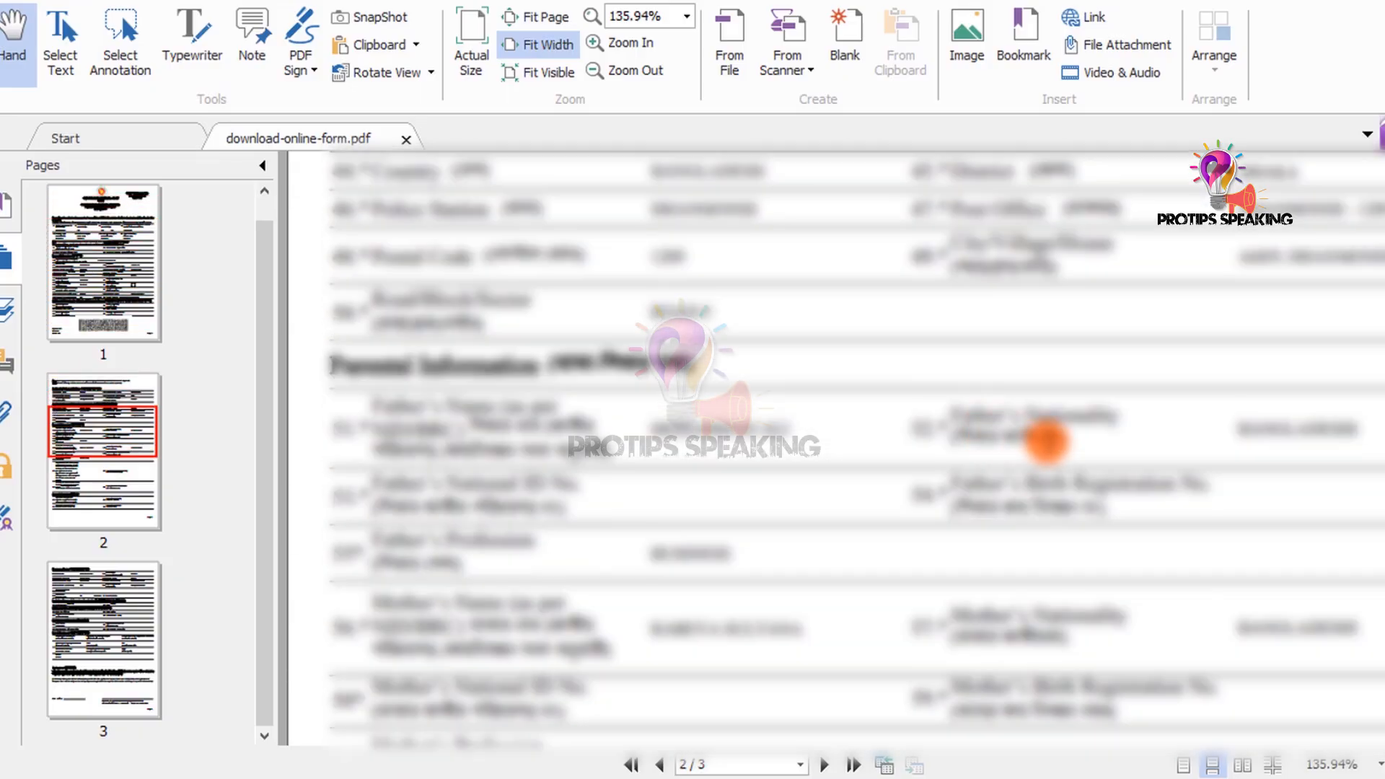
scroll(1039, 442, "down", 10)
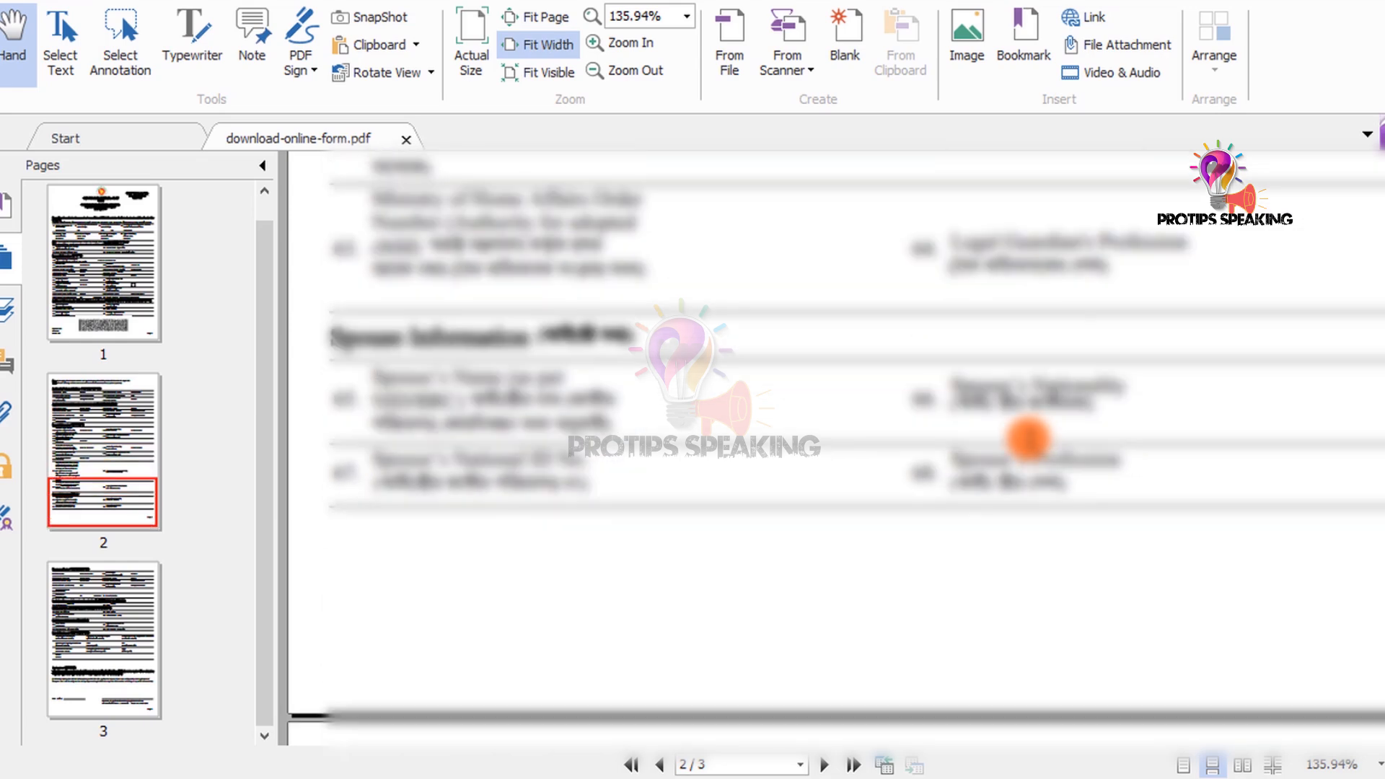
scroll(1027, 438, "down", 12)
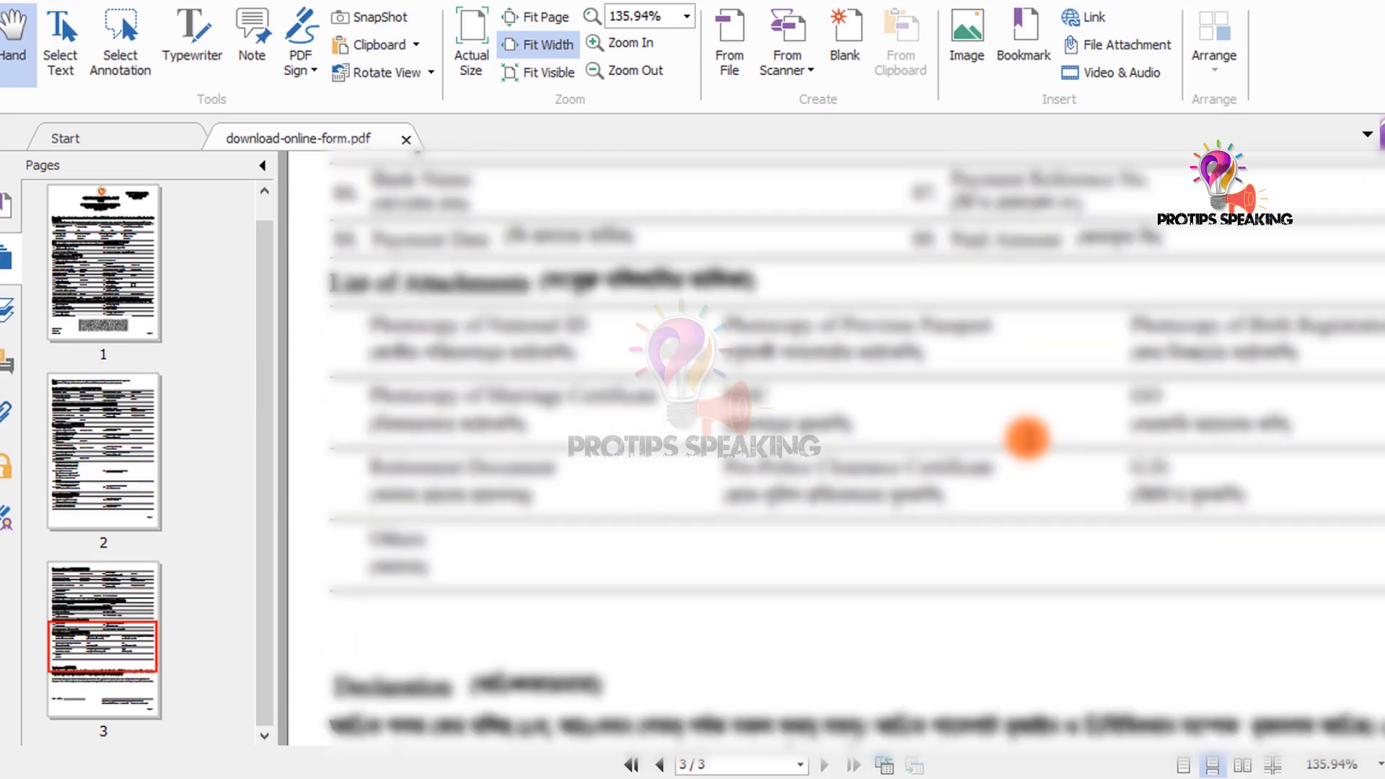
scroll(1027, 438, "down", 5)
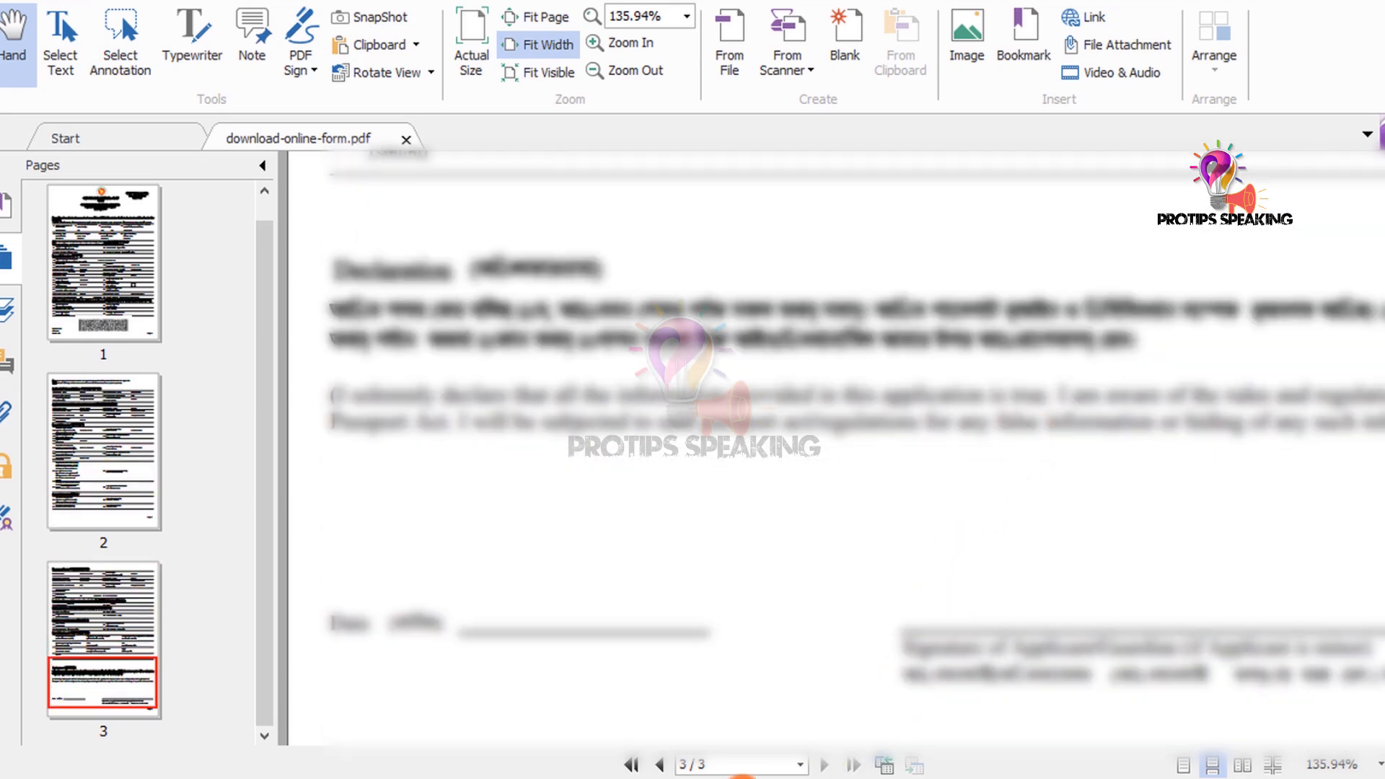
Switch to the e-Passport portal in the browser and view the Application Summary.
left_click(742, 778)
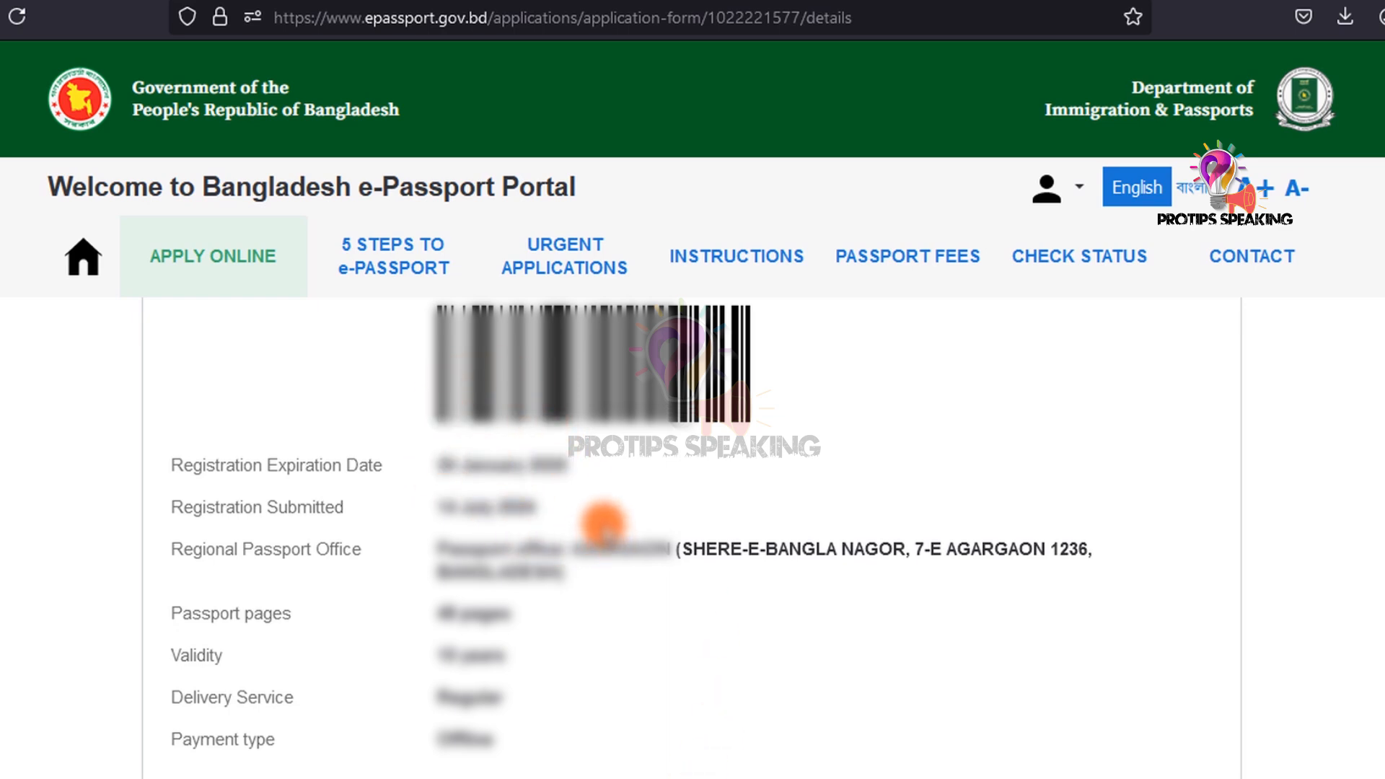
scroll(604, 524, "up", 6)
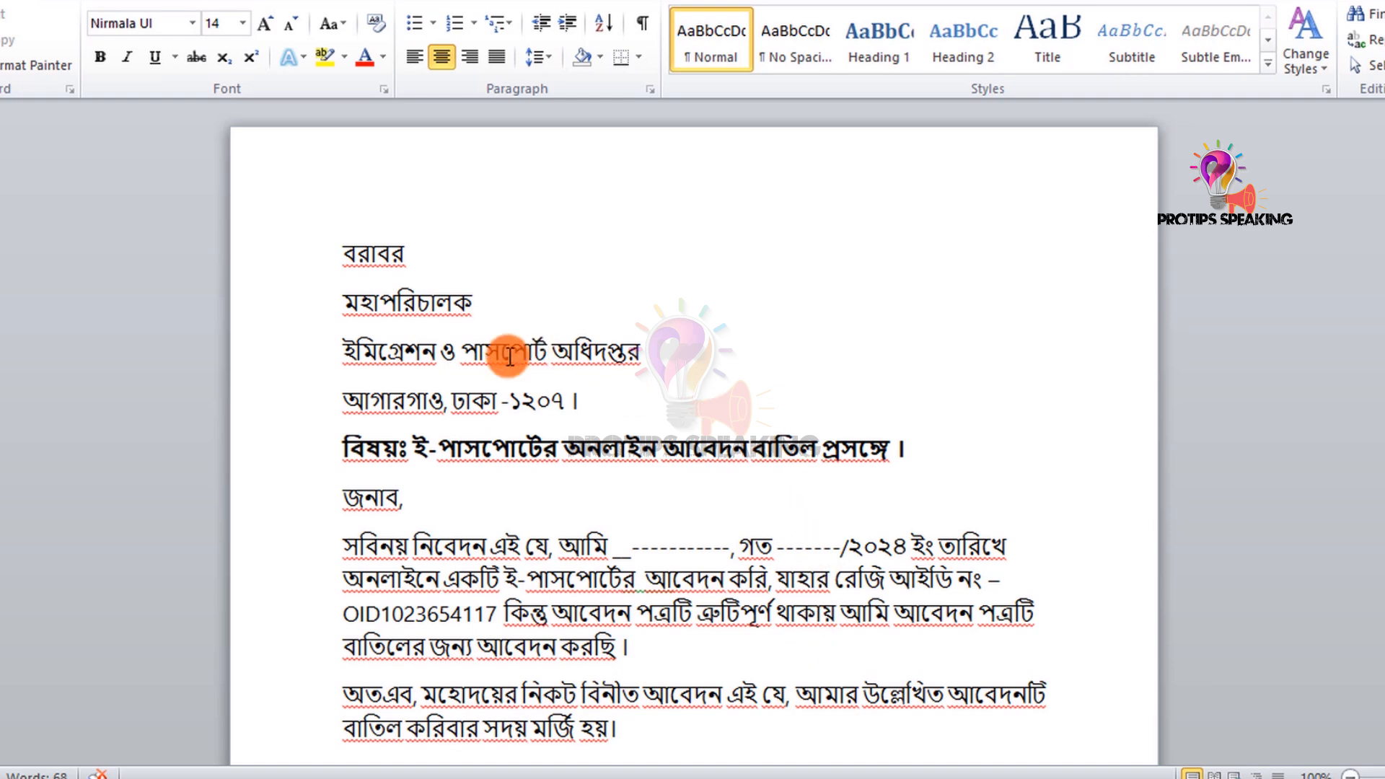
Review the cancellation letter's opening in Word, highlighting the recipient address block and the bold subject line up to the salutation.
left_click(589, 398)
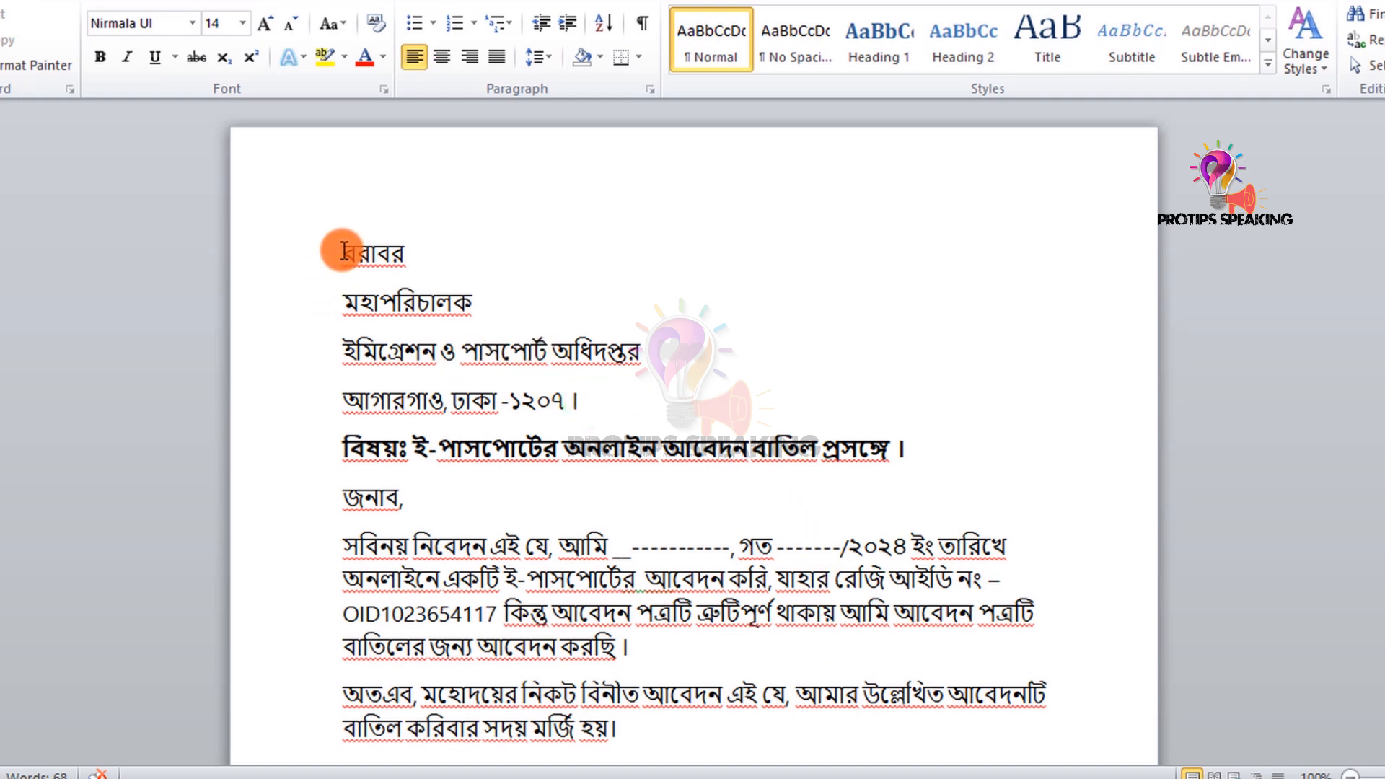
left_click_drag(344, 251, 408, 249)
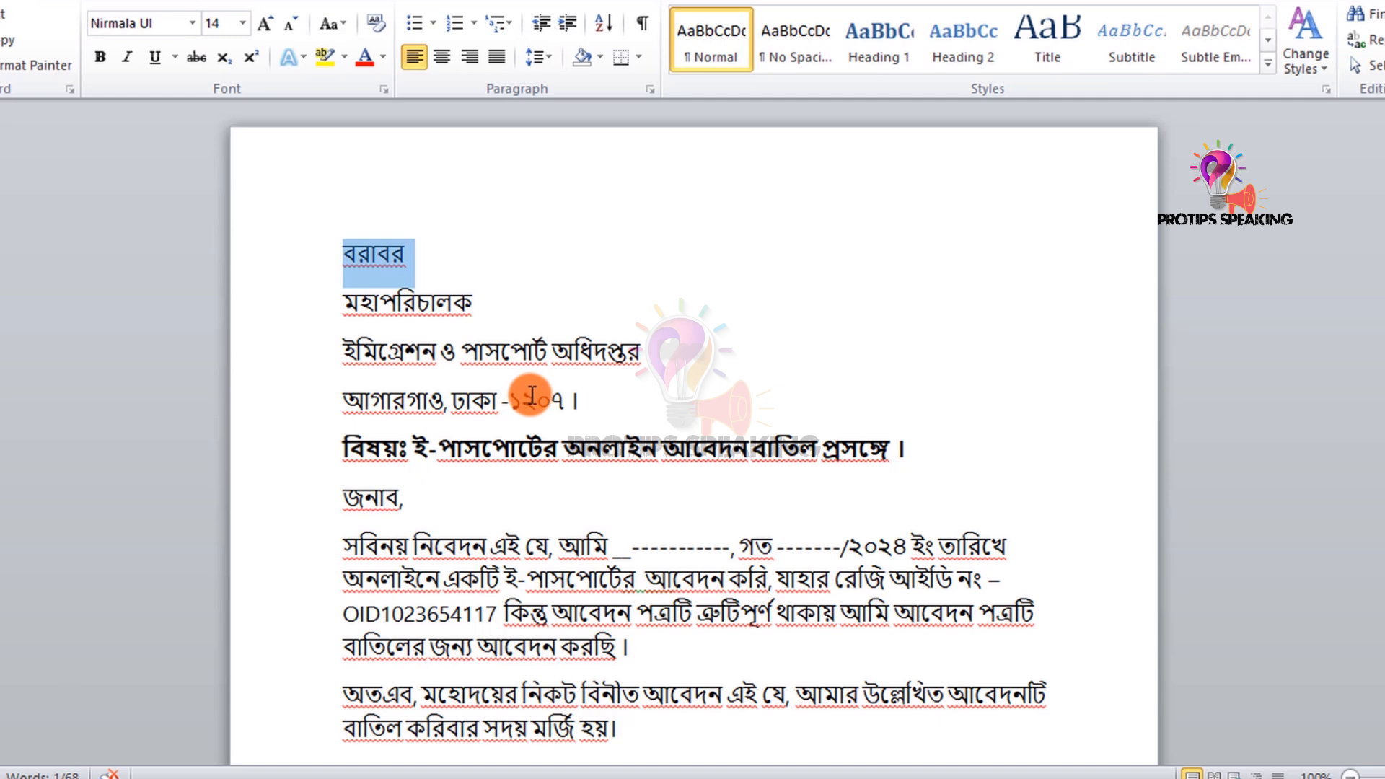
left_click_drag(335, 240, 614, 399)
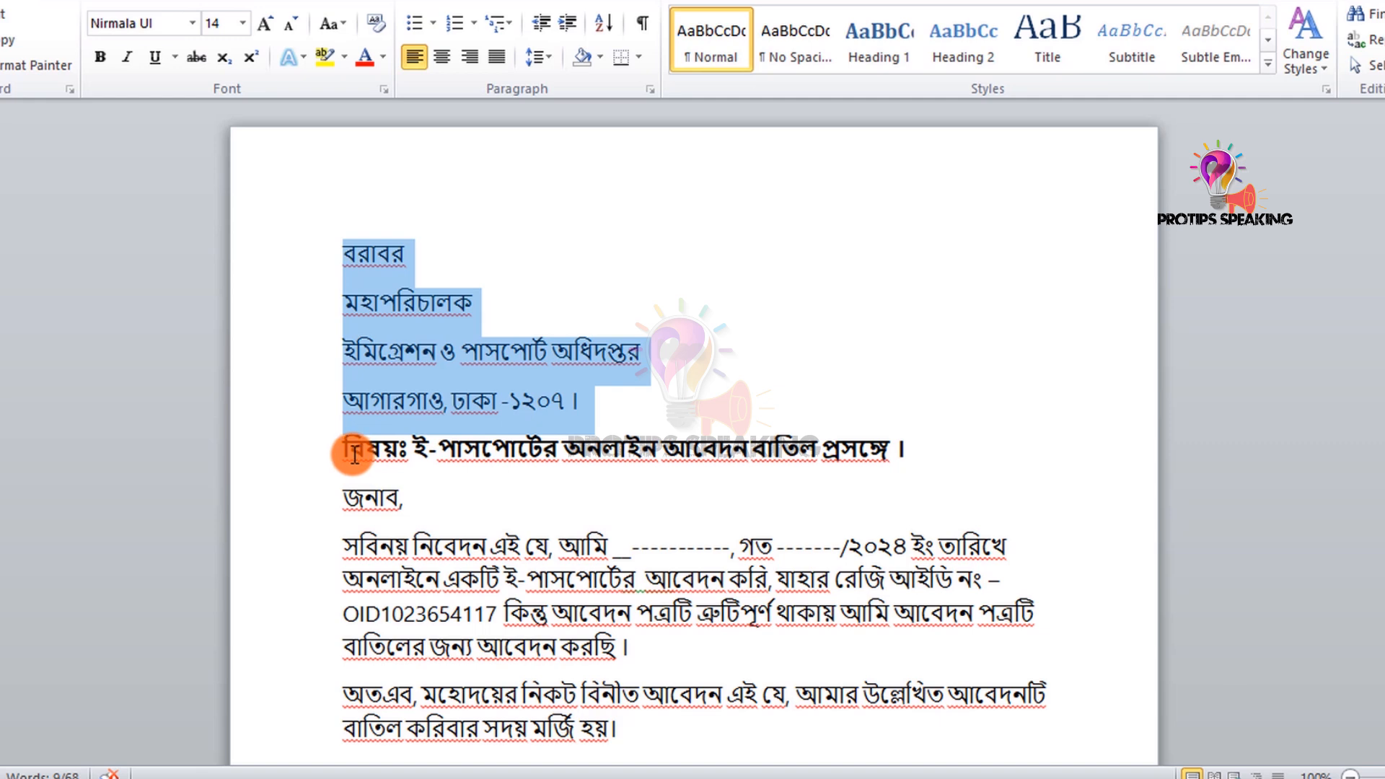
left_click_drag(351, 450, 890, 457)
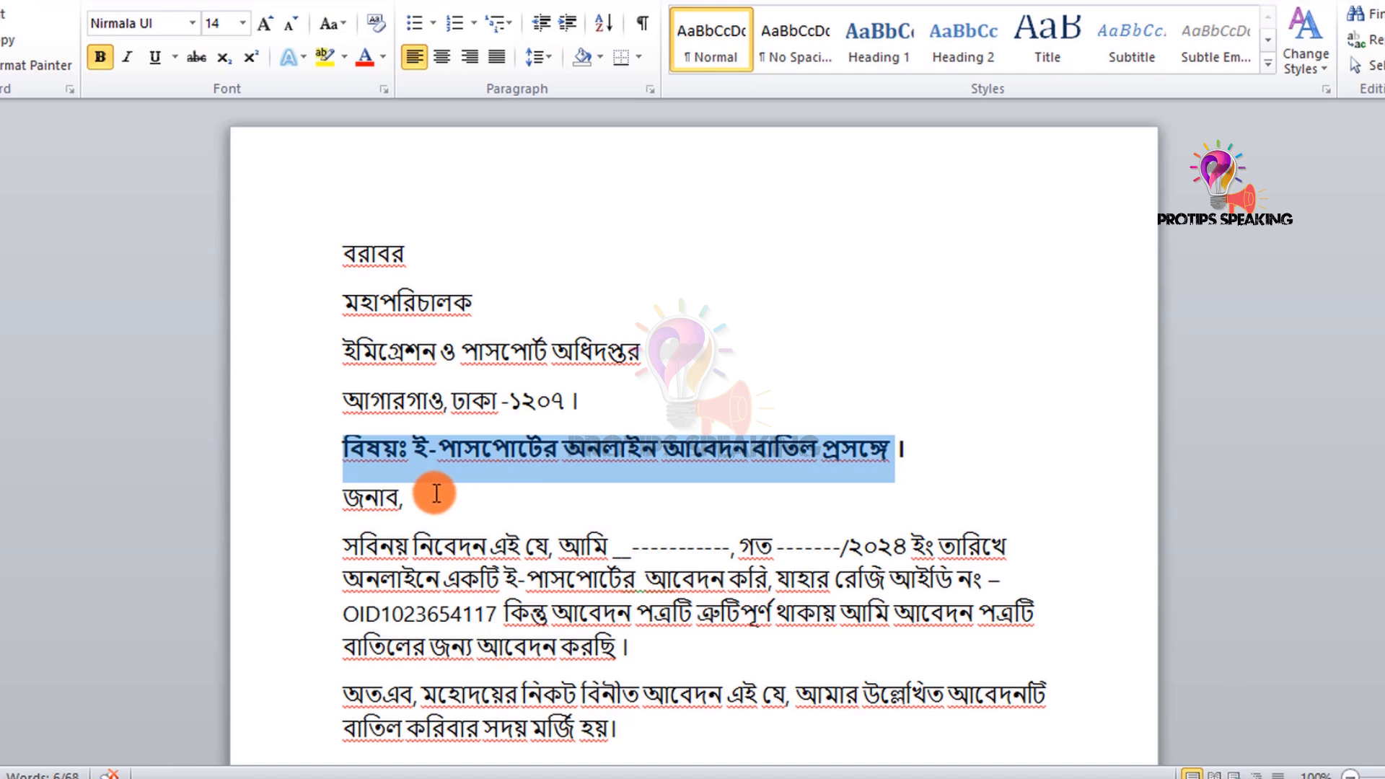
left_click(427, 499)
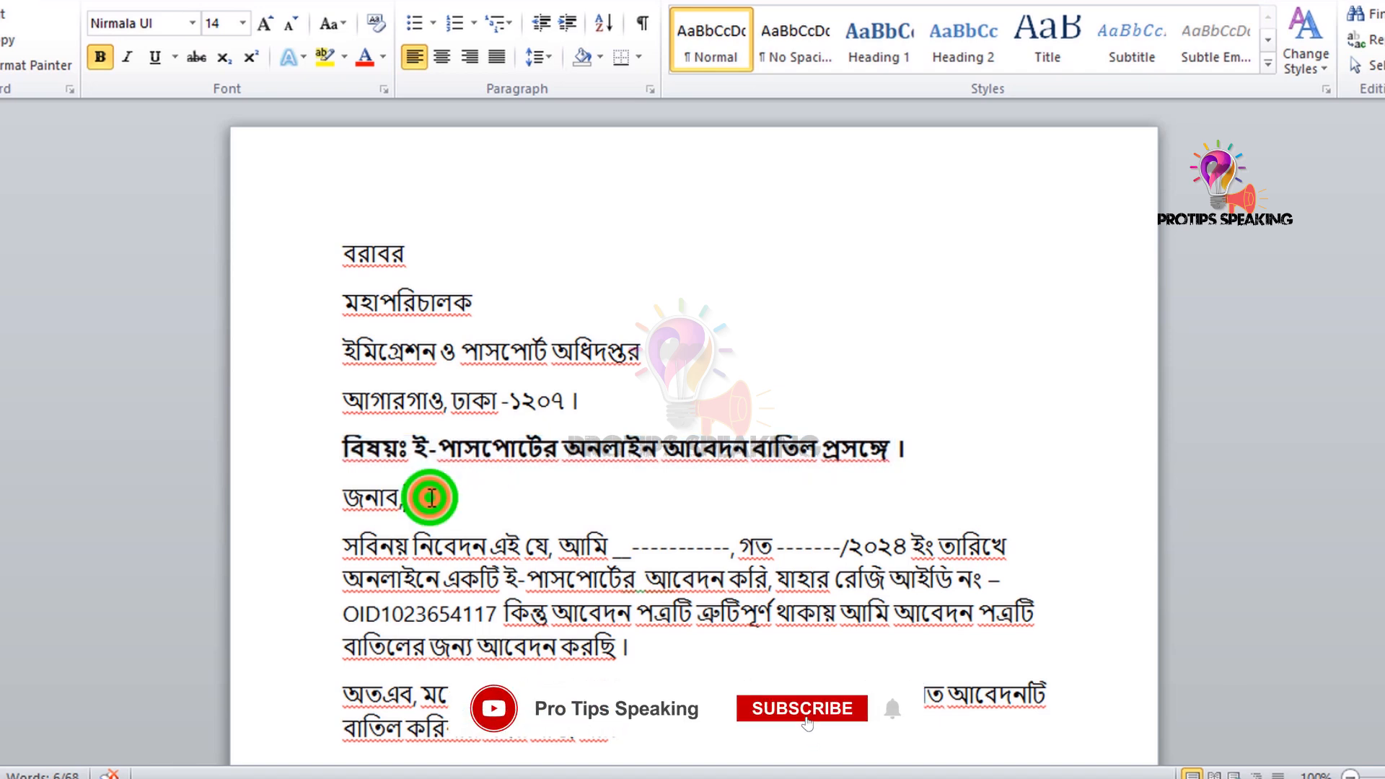
Examine the first body sentence of the letter, highlighting the applicant name blank and the application date placeholder.
scroll(437, 498, "down", 2)
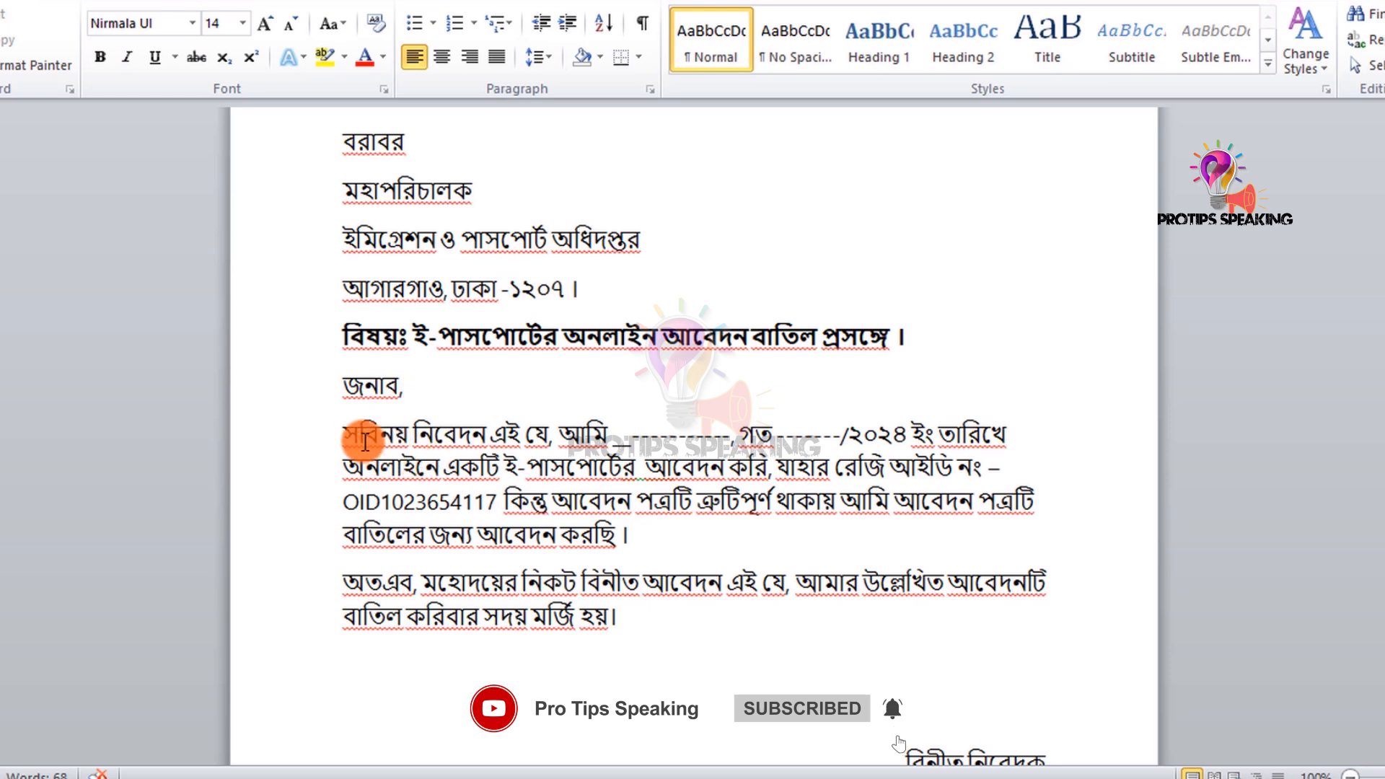
left_click_drag(348, 431, 910, 435)
left_click(773, 434)
left_click(644, 433)
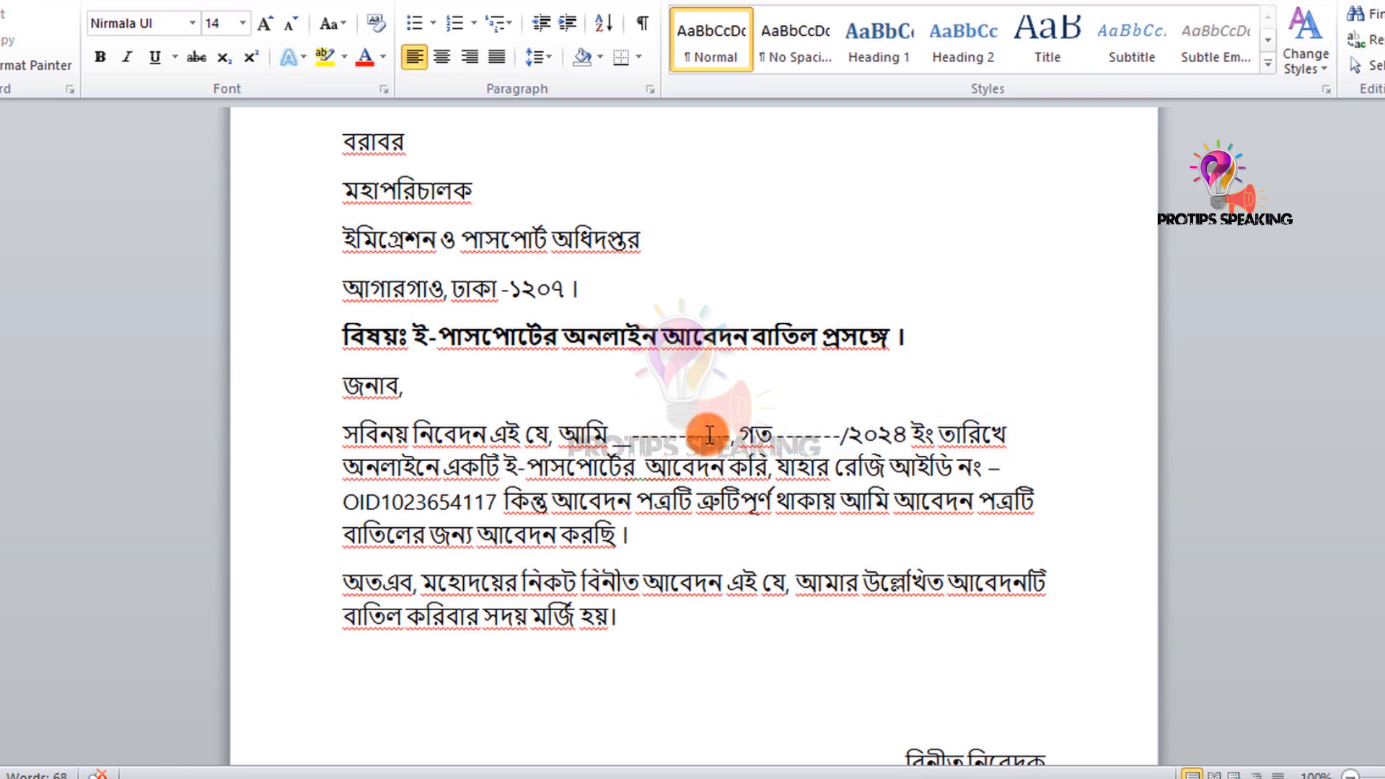
left_click(791, 427)
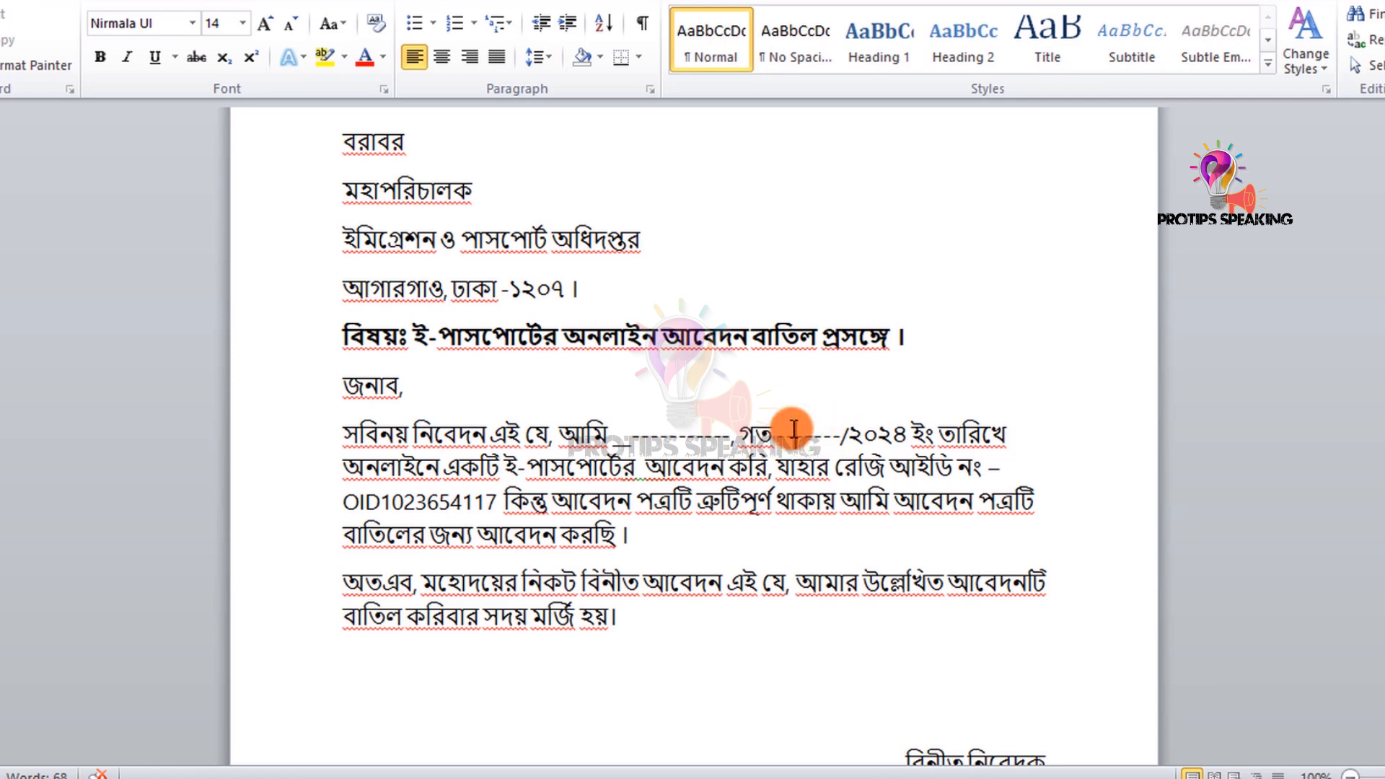
left_click_drag(790, 430, 855, 436)
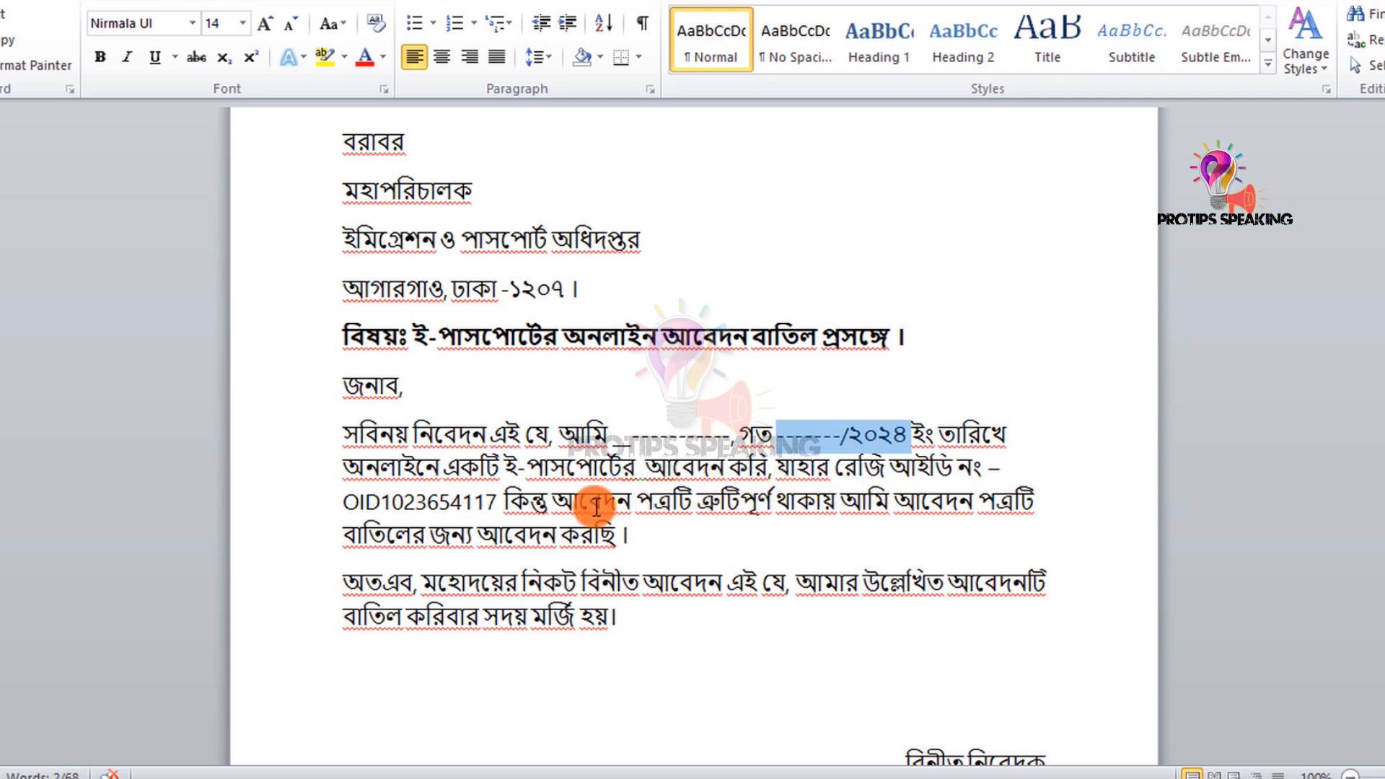
Highlight the registration ID in the letter, and locate the Online Registration ID in the e-Passport portal's Application Summary.
left_click_drag(347, 500, 497, 507)
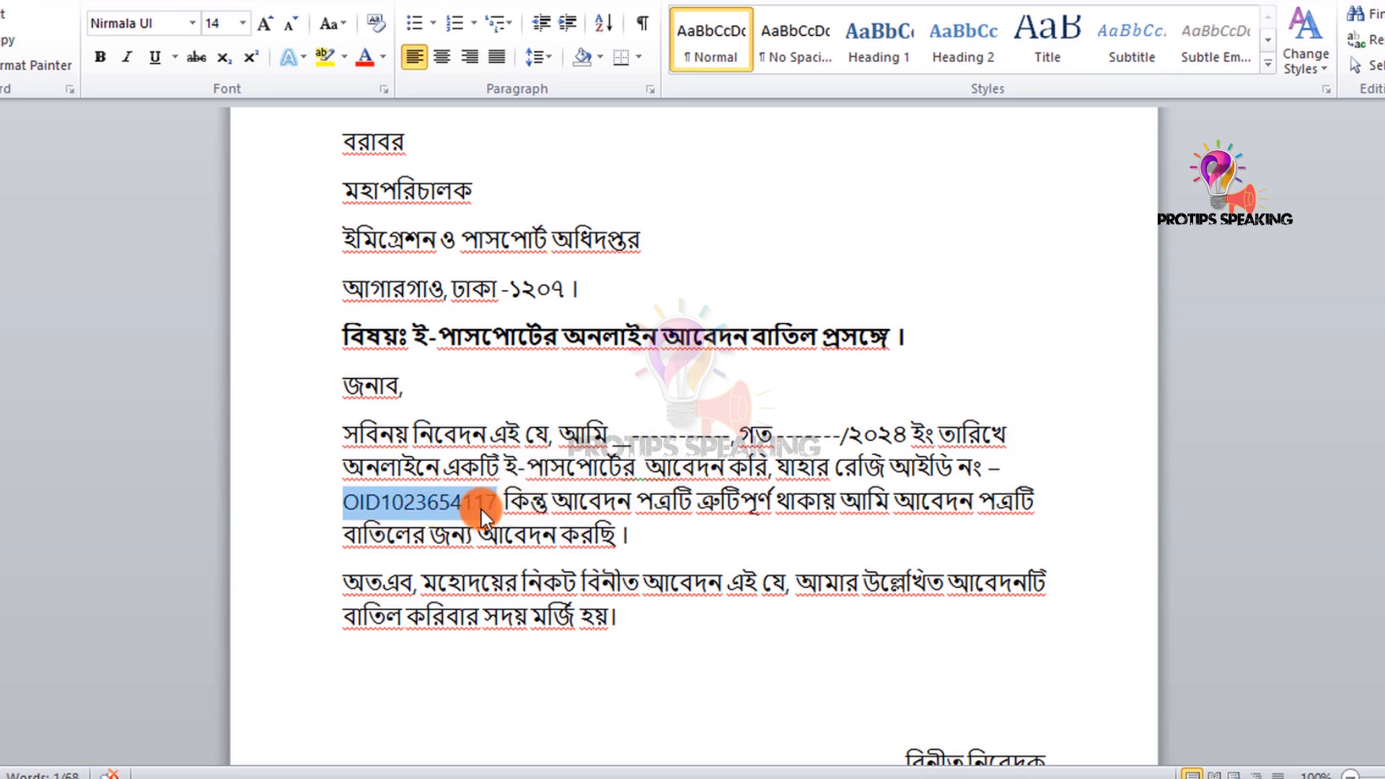
left_click(377, 505)
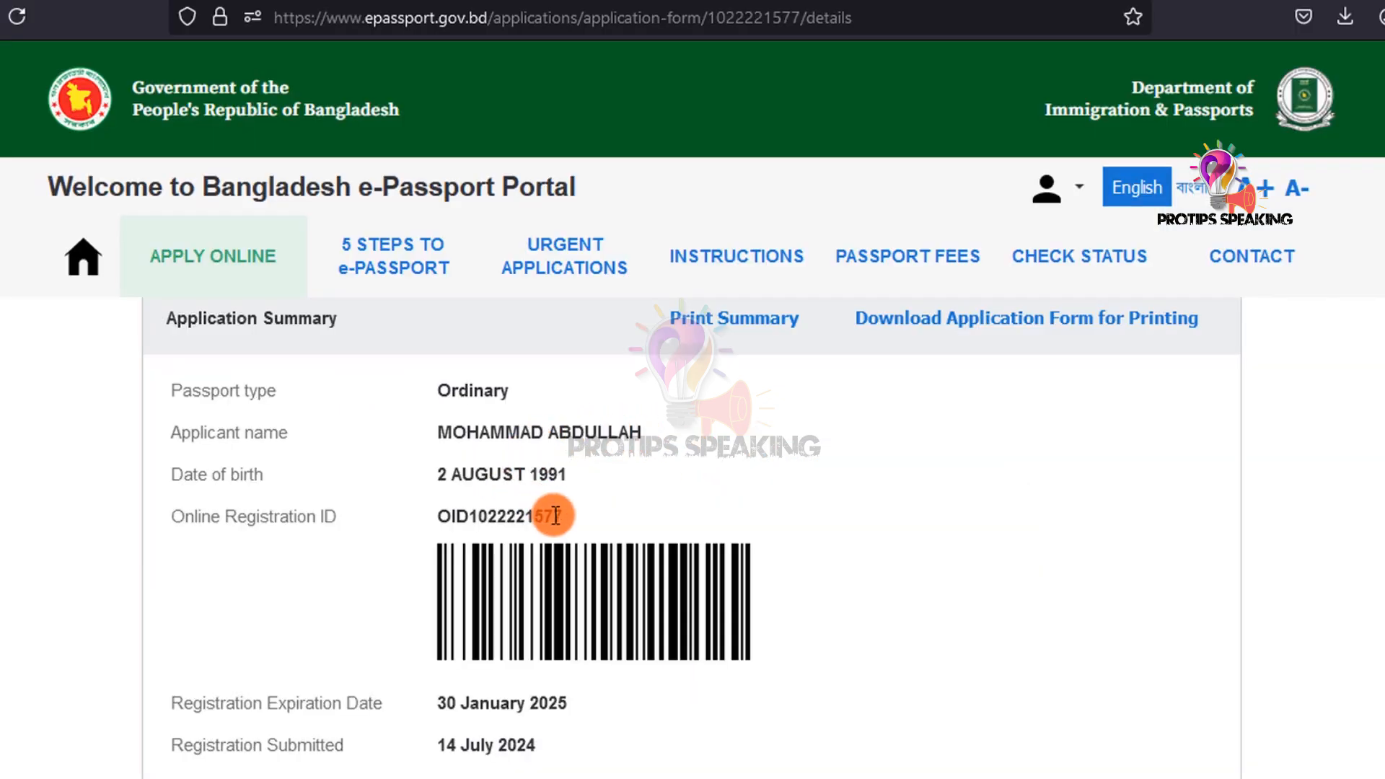
left_click_drag(565, 516, 440, 517)
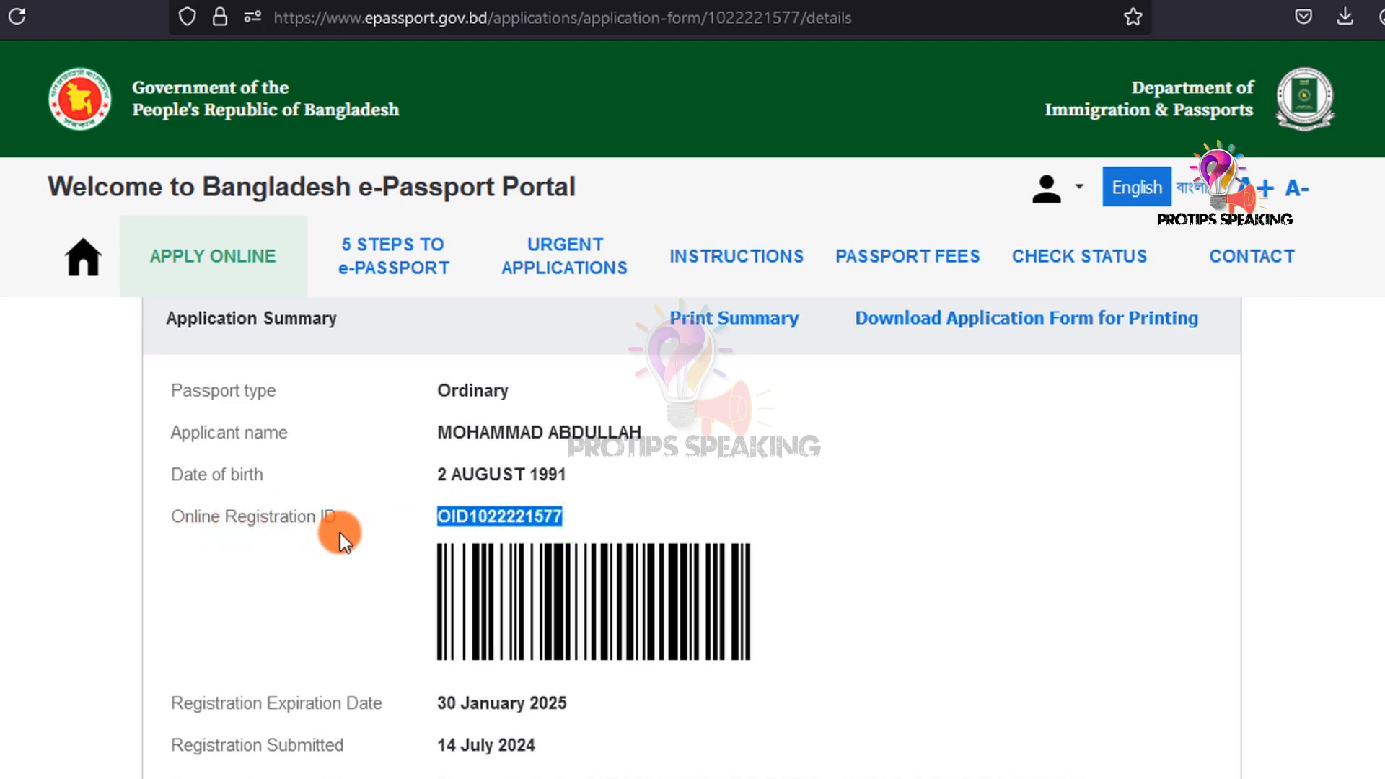
left_click_drag(578, 517, 437, 516)
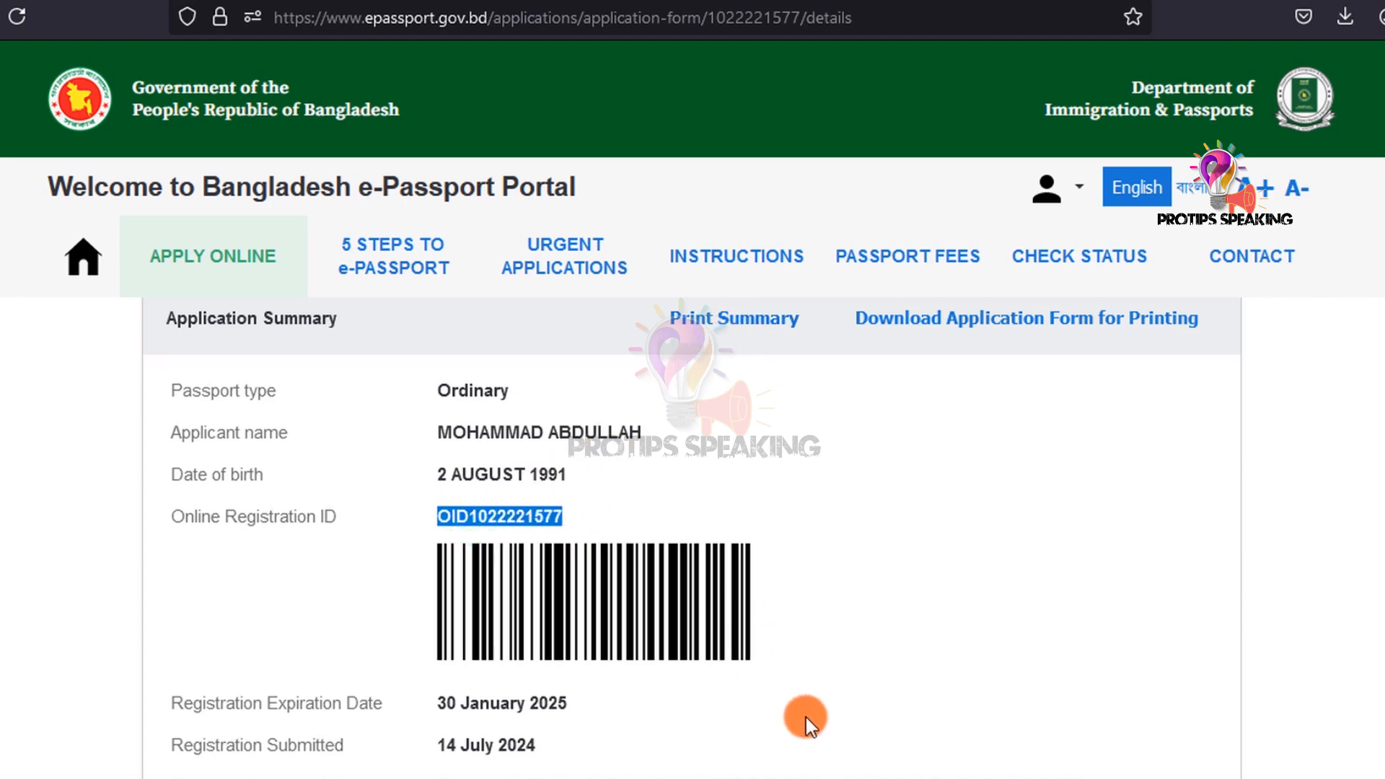
Switch back to the Word letter and highlight the registration ID together with the clause that introduces it.
left_click(790, 778)
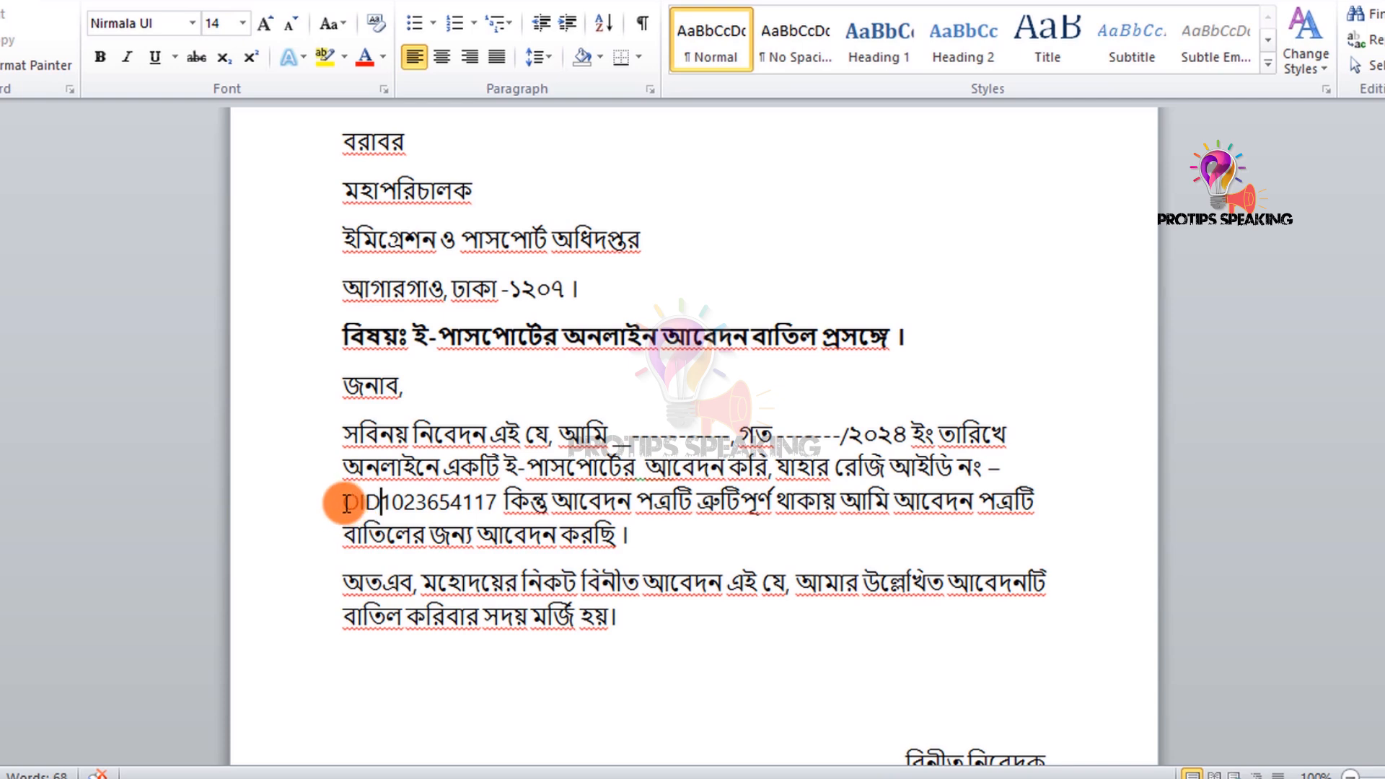
left_click_drag(346, 500, 503, 499)
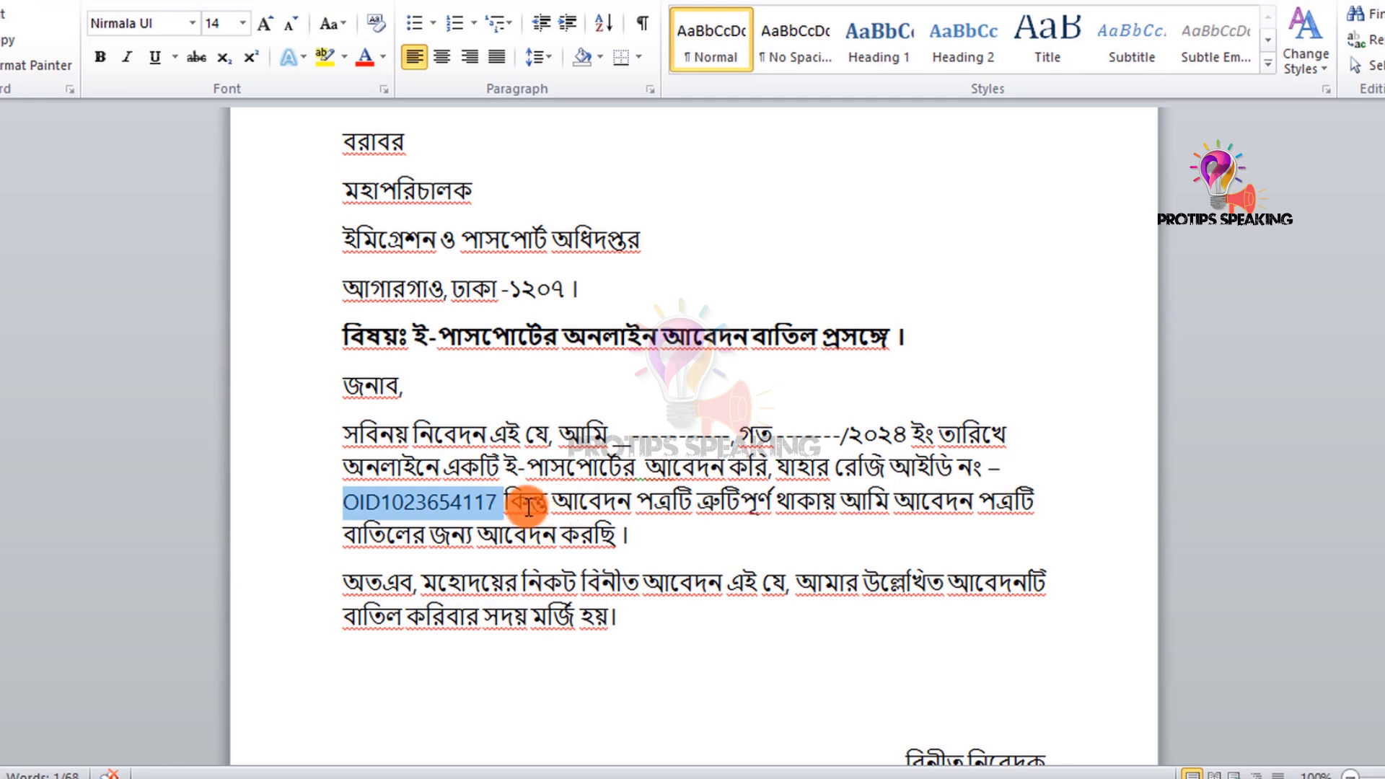
left_click(916, 467)
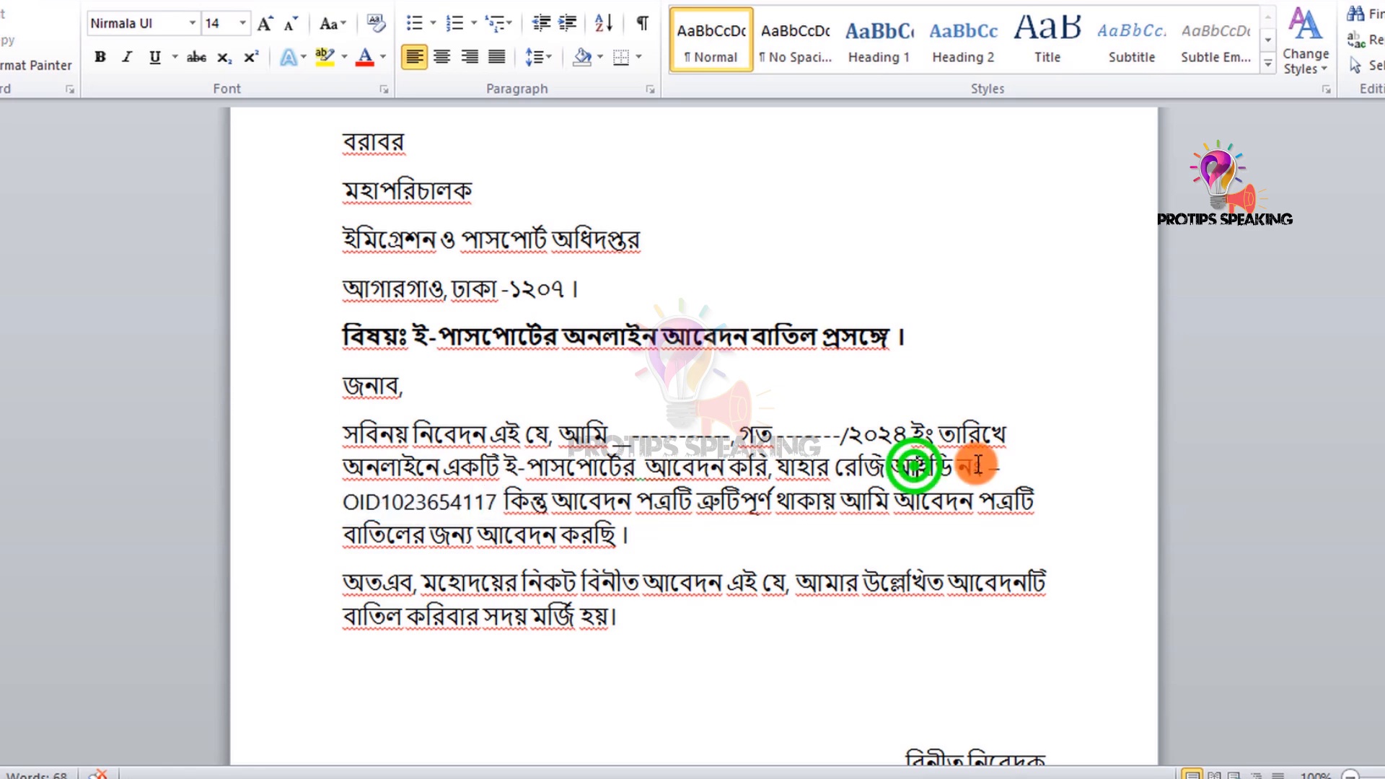
left_click_drag(774, 468, 510, 507)
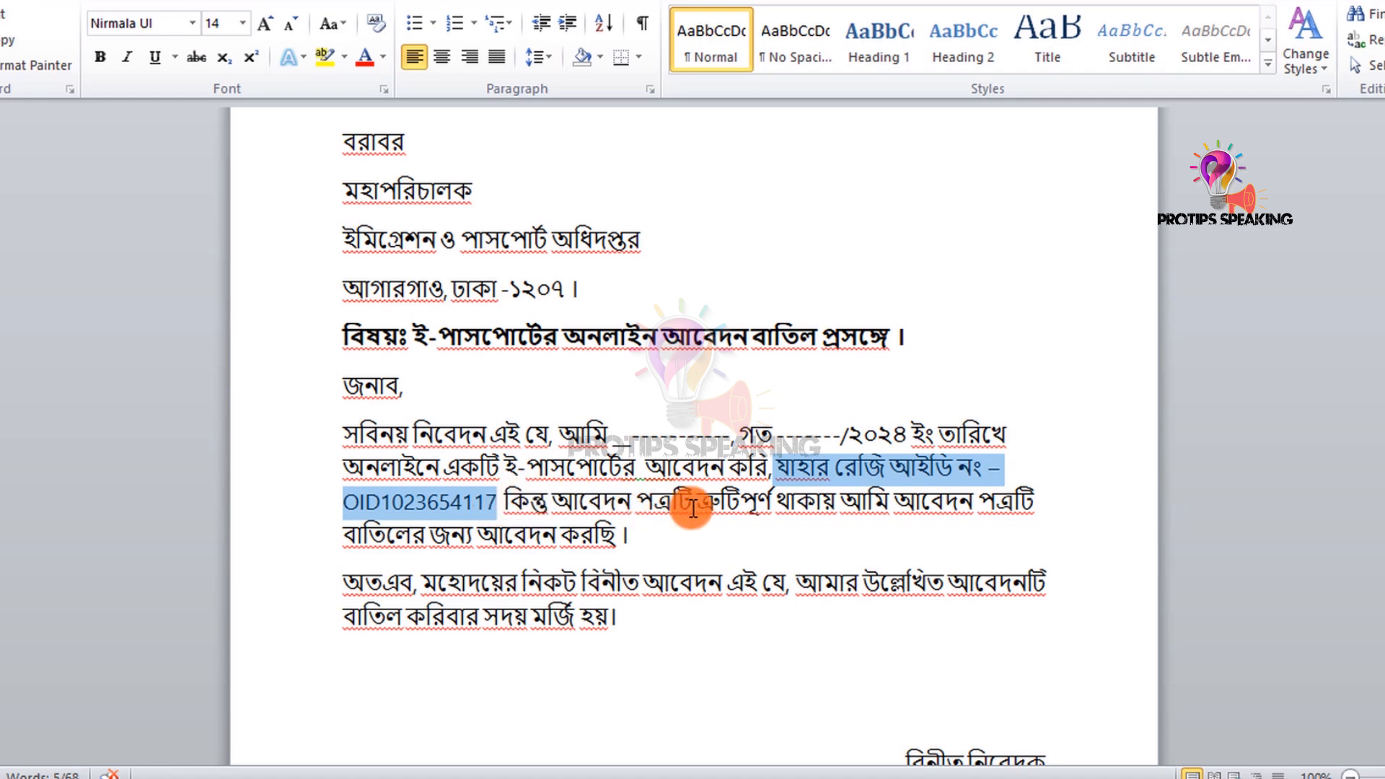
Review the letter's stated reason for cancellation and its closing request paragraph by highlighting each passage.
left_click(788, 504)
left_click_drag(735, 505, 835, 523)
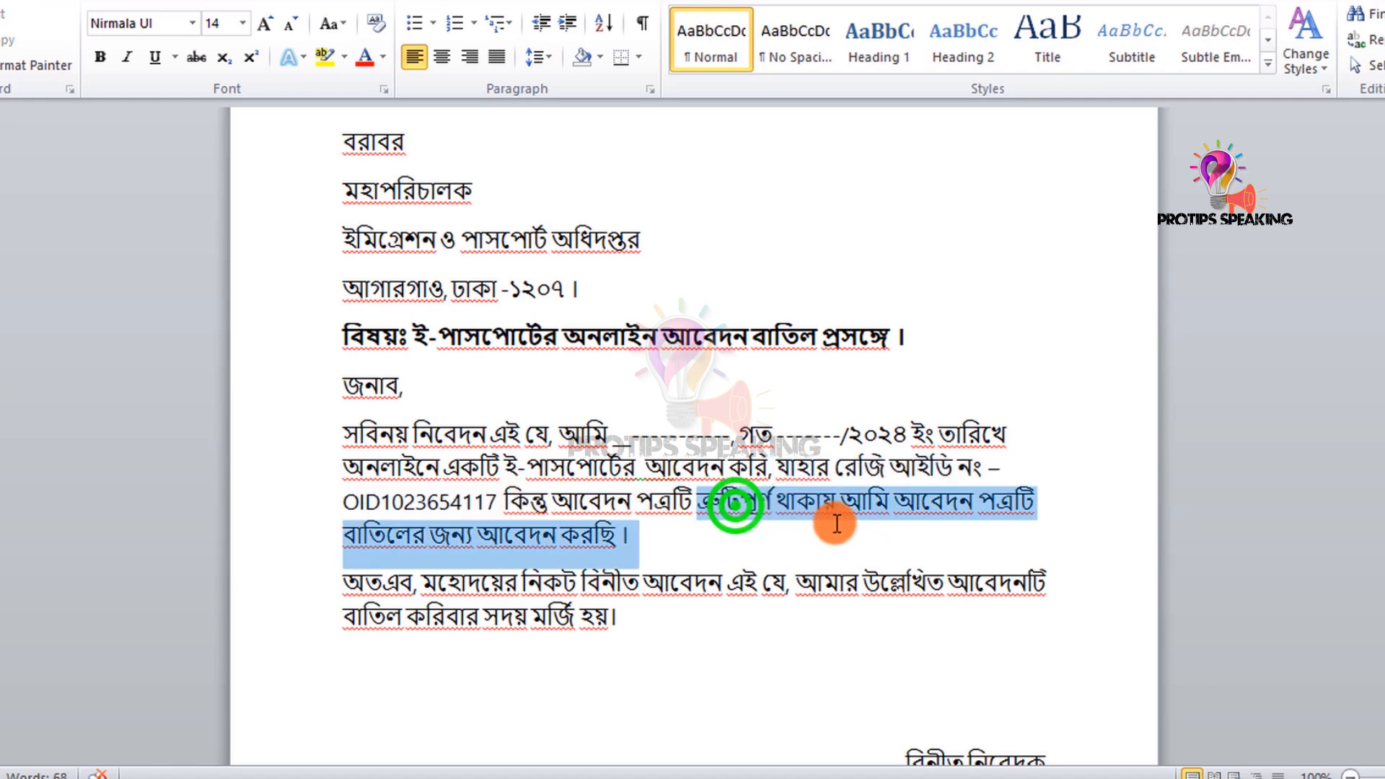
left_click(646, 546)
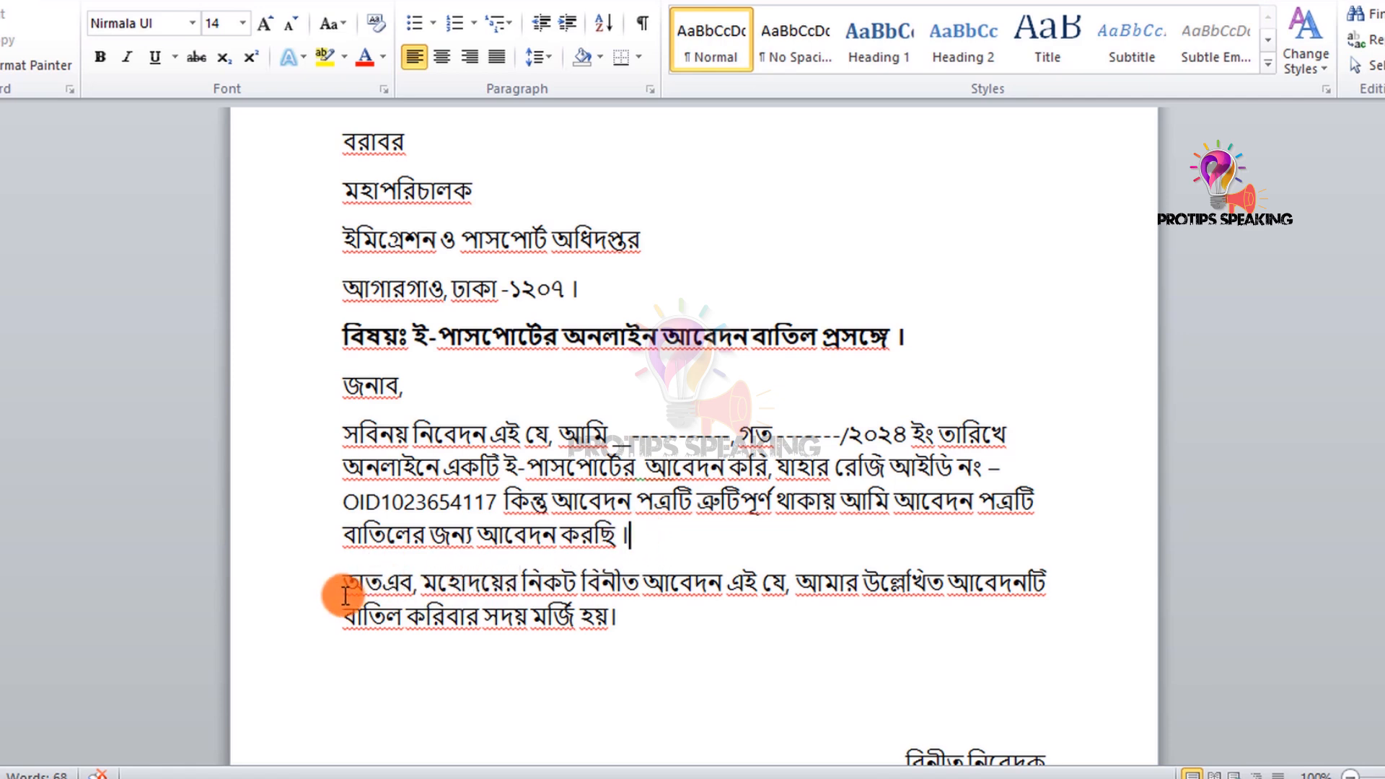
left_click_drag(346, 583, 406, 584)
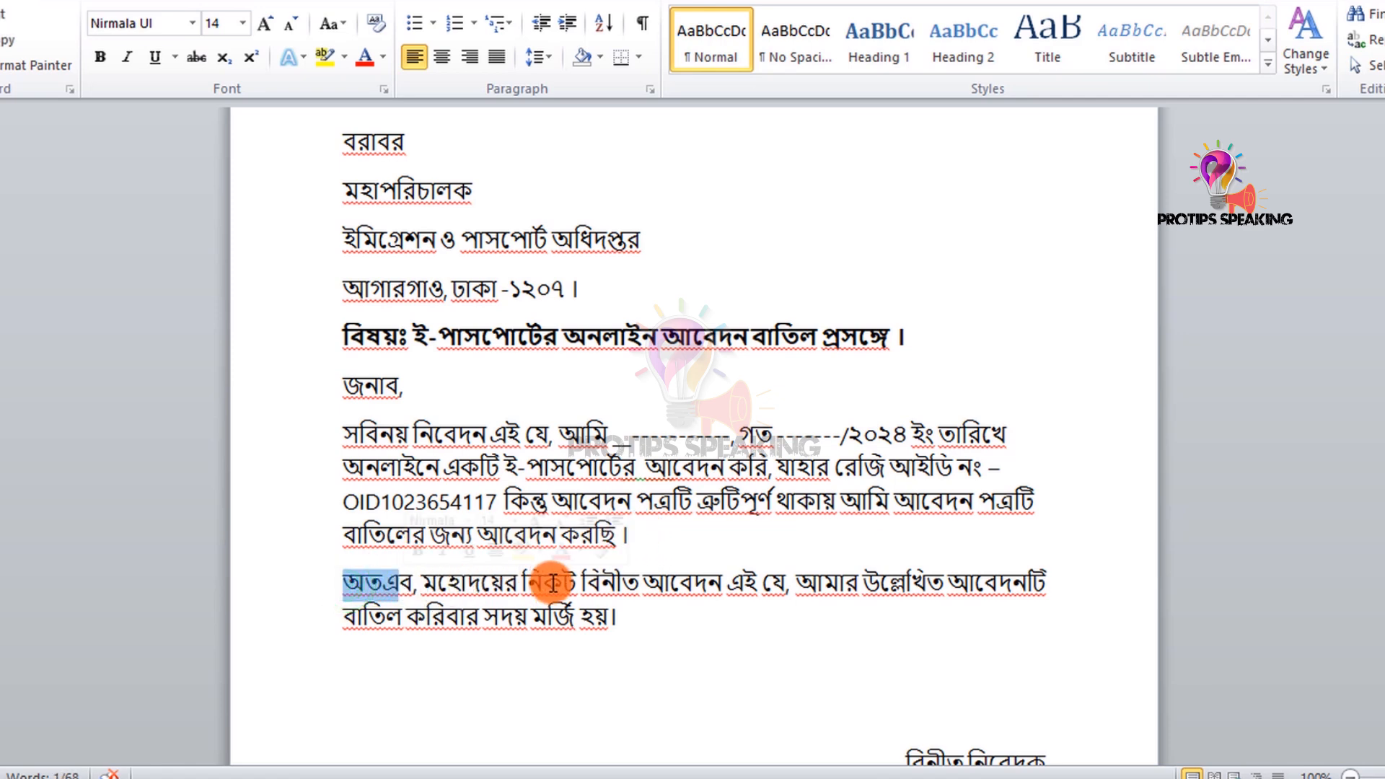
left_click_drag(426, 581, 622, 625)
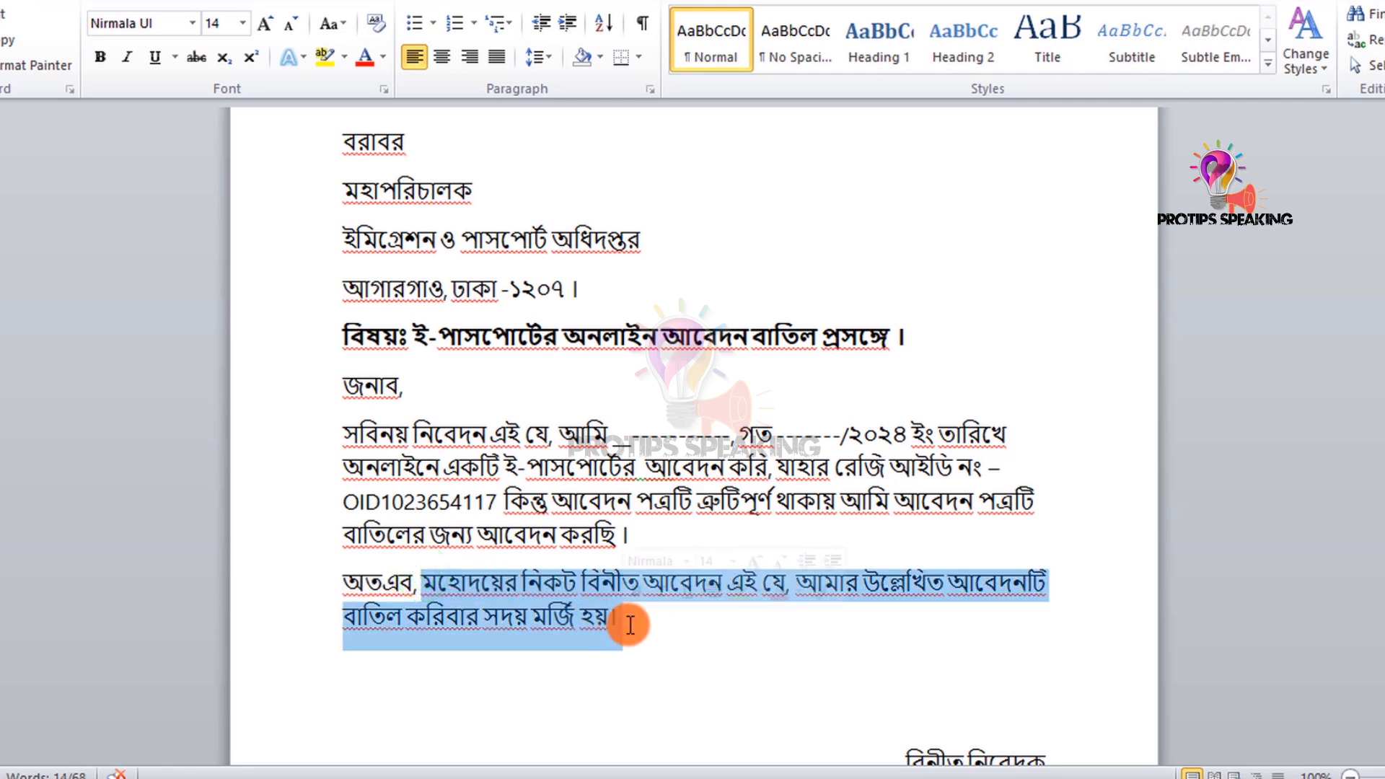
left_click(627, 621)
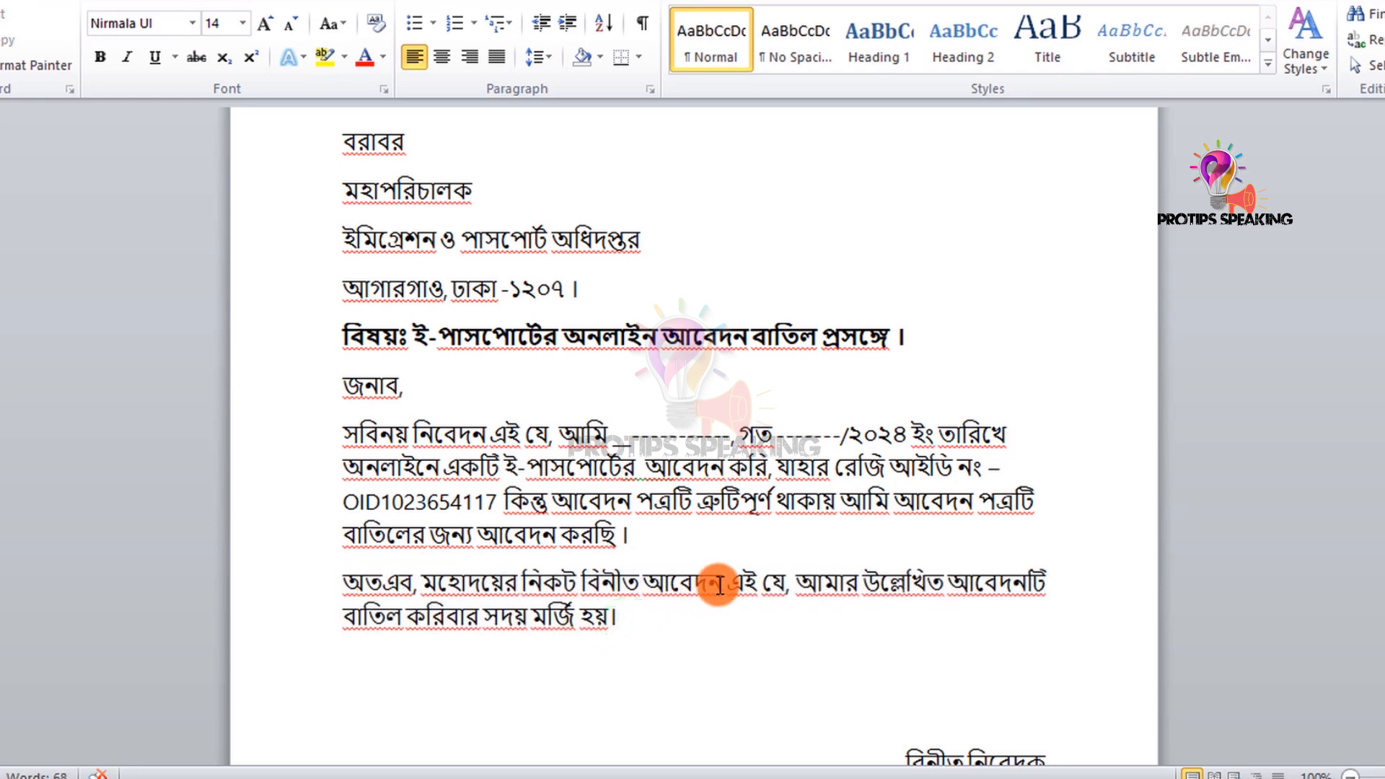
Examine the letter's signature block, highlighting the বিনীত নিবেদক and নাম lines and placing the cursor on the blank line between them.
scroll(797, 568, "down", 3)
left_click_drag(901, 595, 1044, 594)
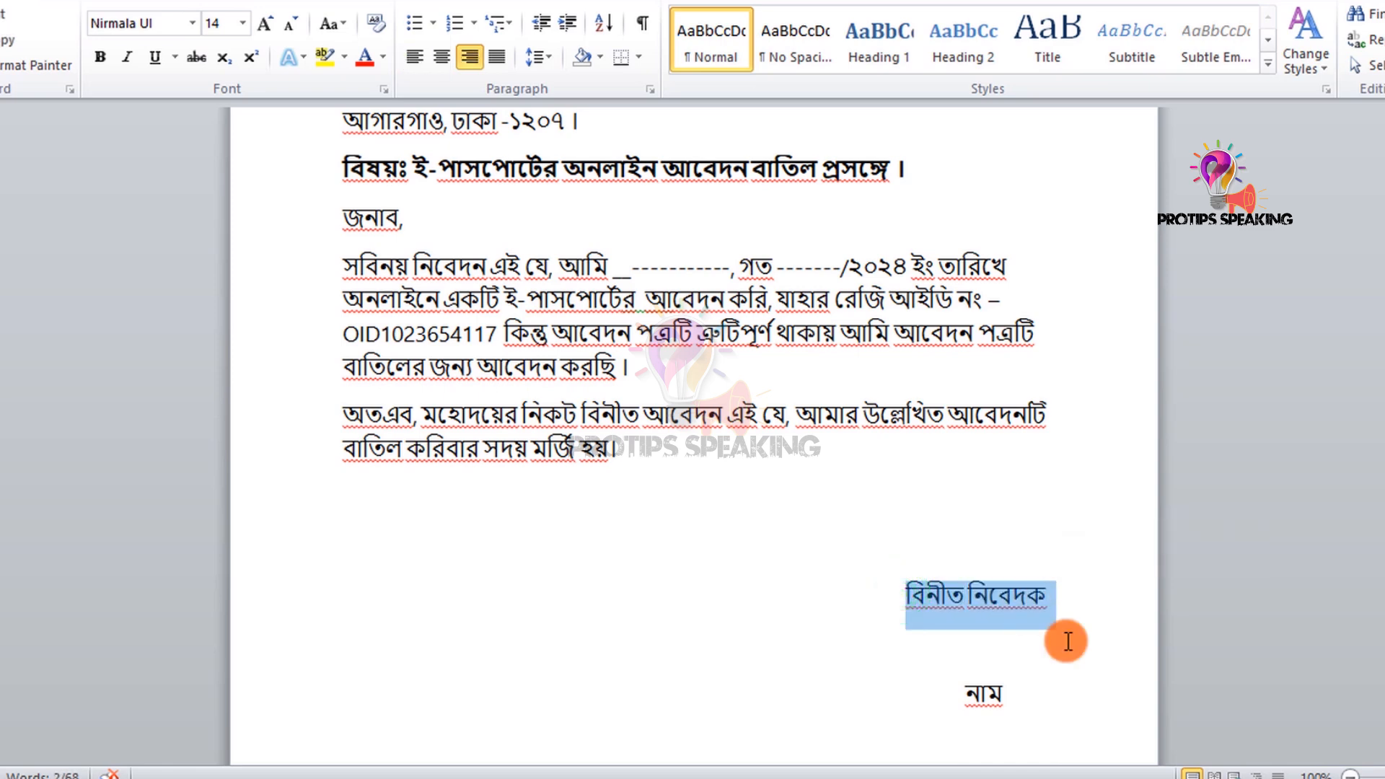
triple_click(962, 697)
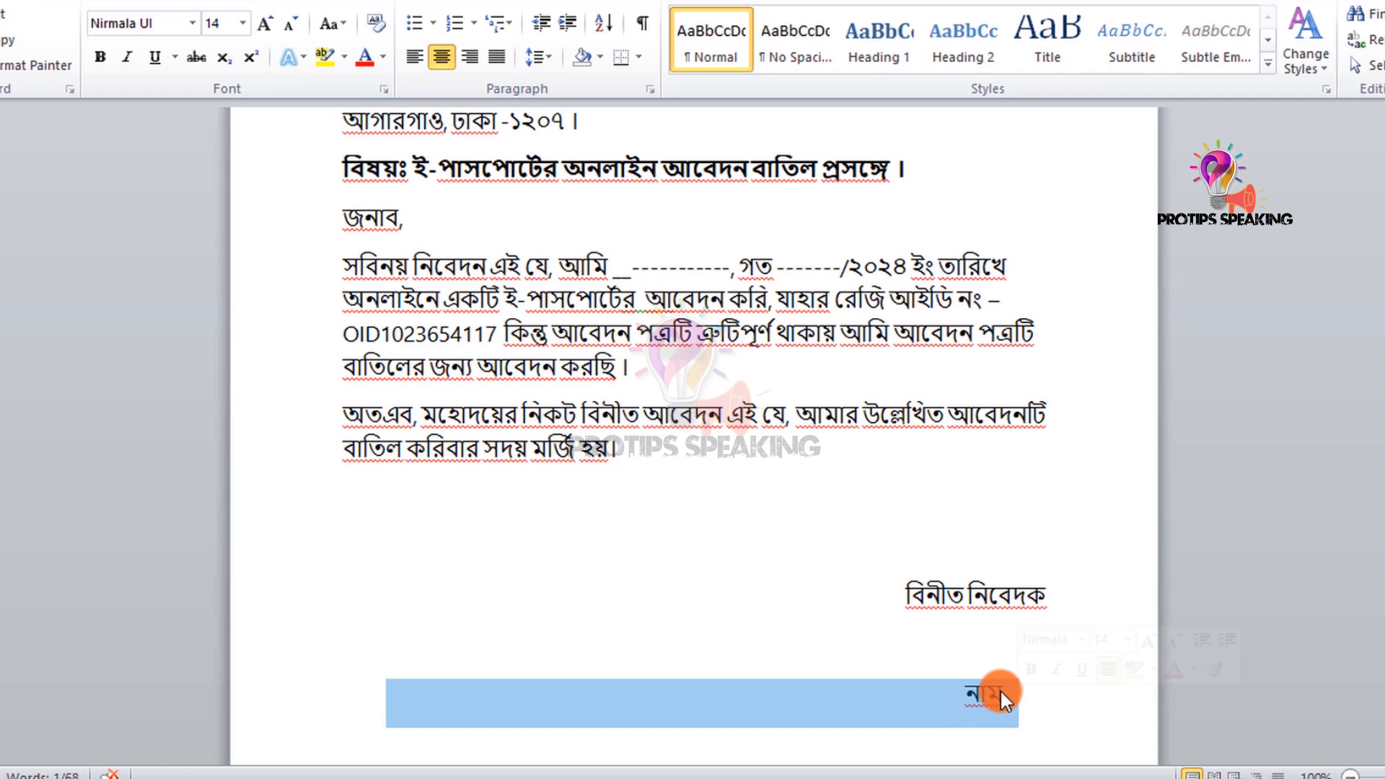
left_click(928, 637)
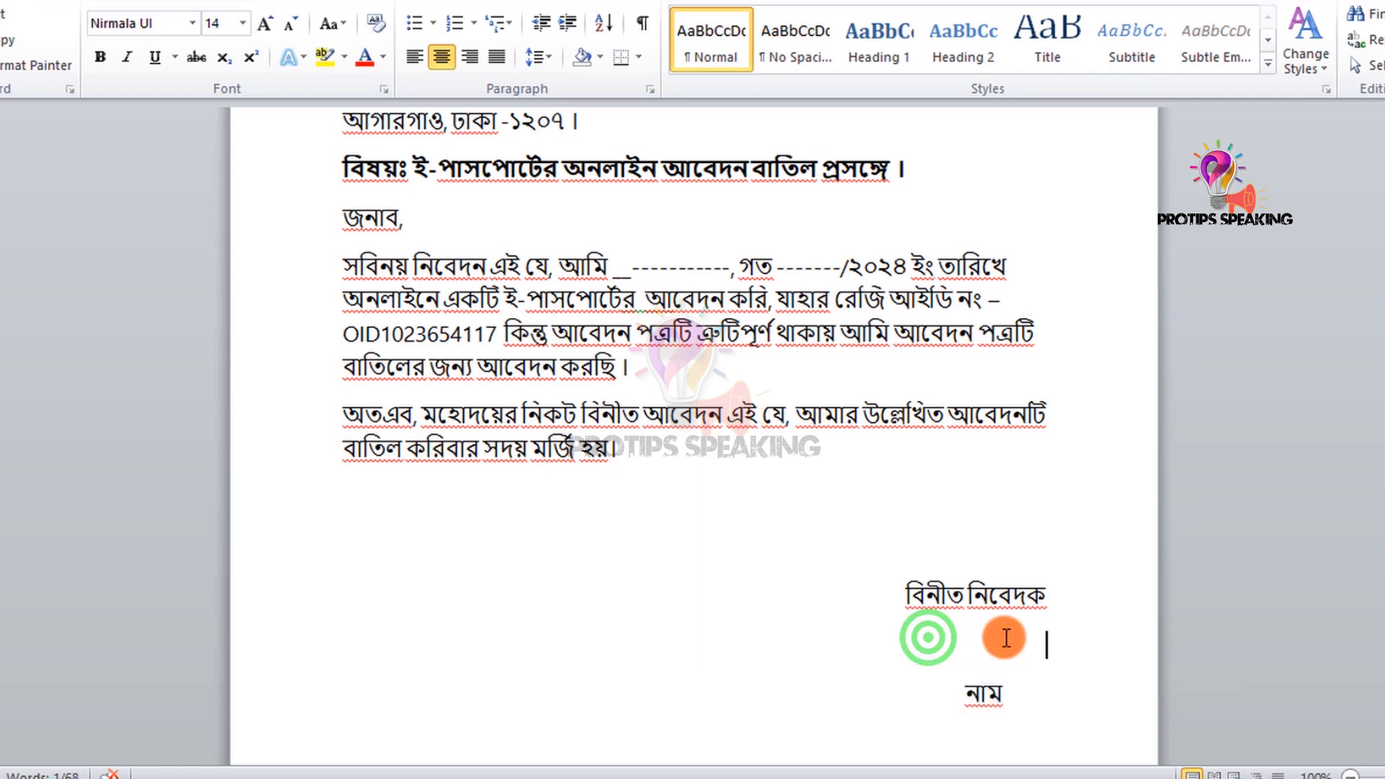
key("ctrl+r")
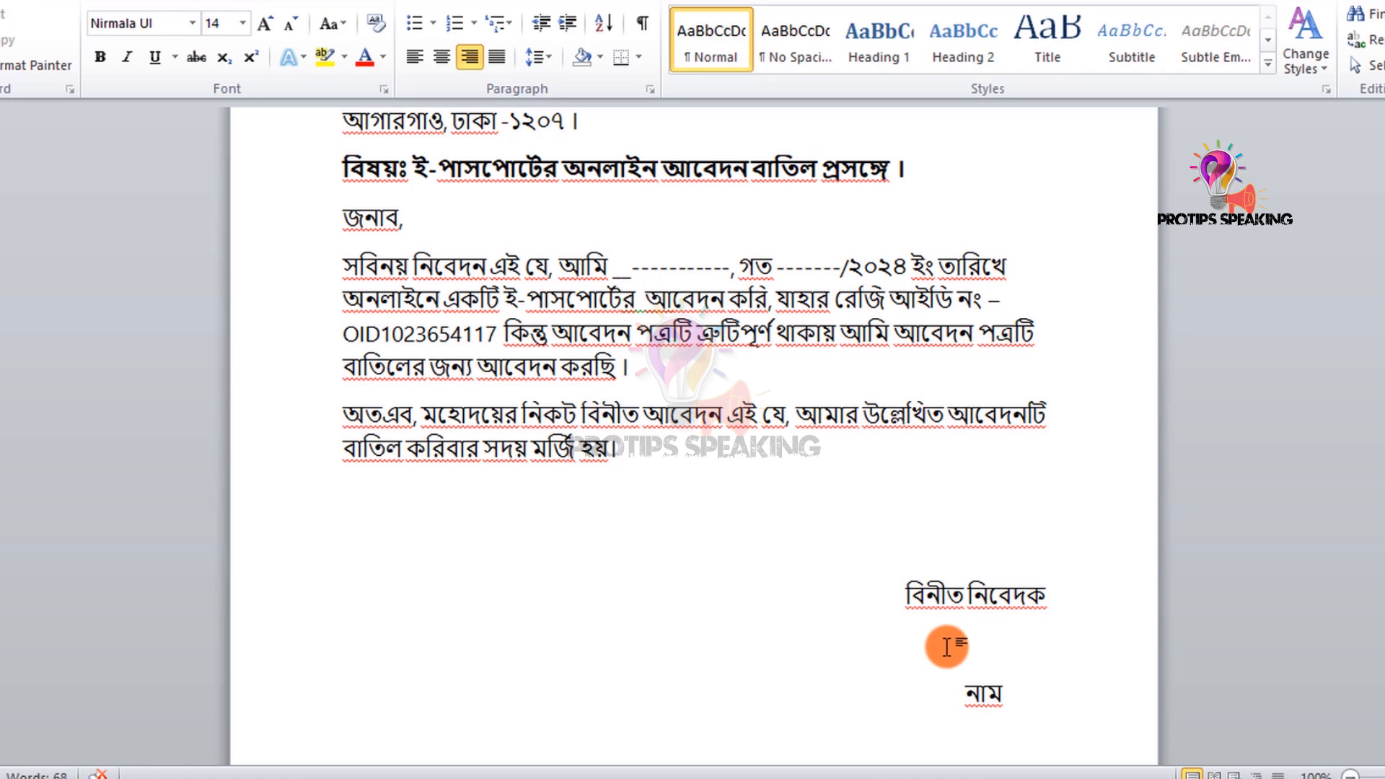
Highlight the main body paragraph of the letter from নিবেদন to its final sentence.
scroll(390, 388, "up", 3)
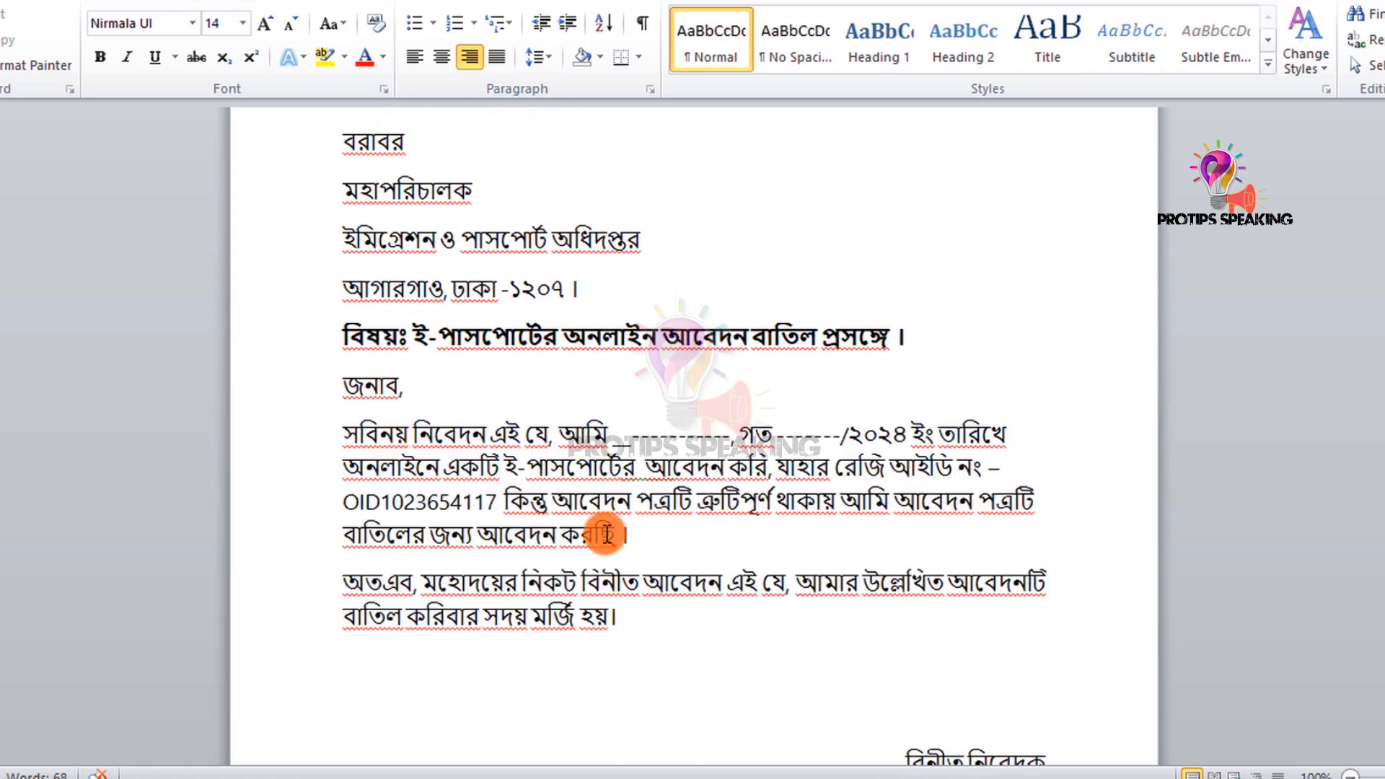
left_click_drag(643, 533, 433, 422)
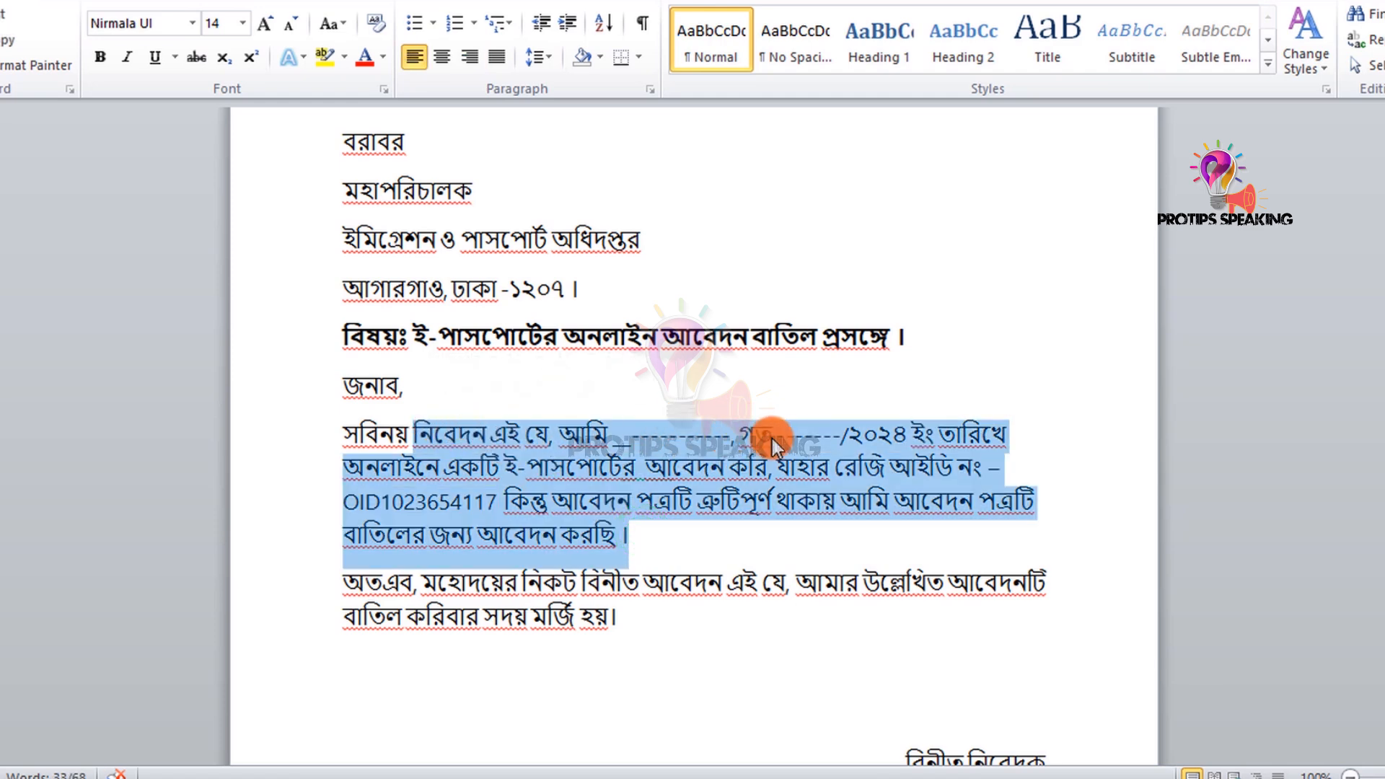
Highlight both body paragraphs of the letter, from সবিনয় to the closing words মর্জি হয়।.
left_click(654, 534)
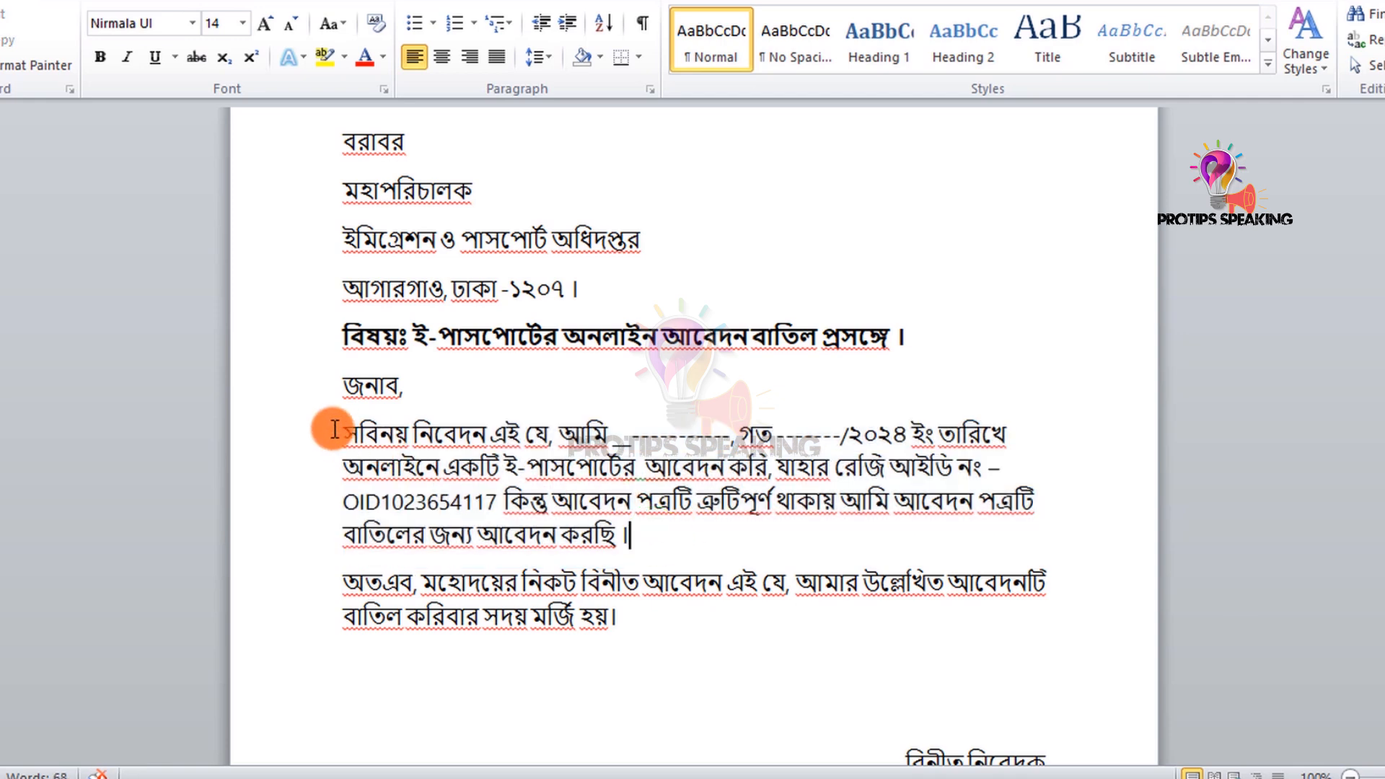
left_click_drag(348, 425, 687, 625)
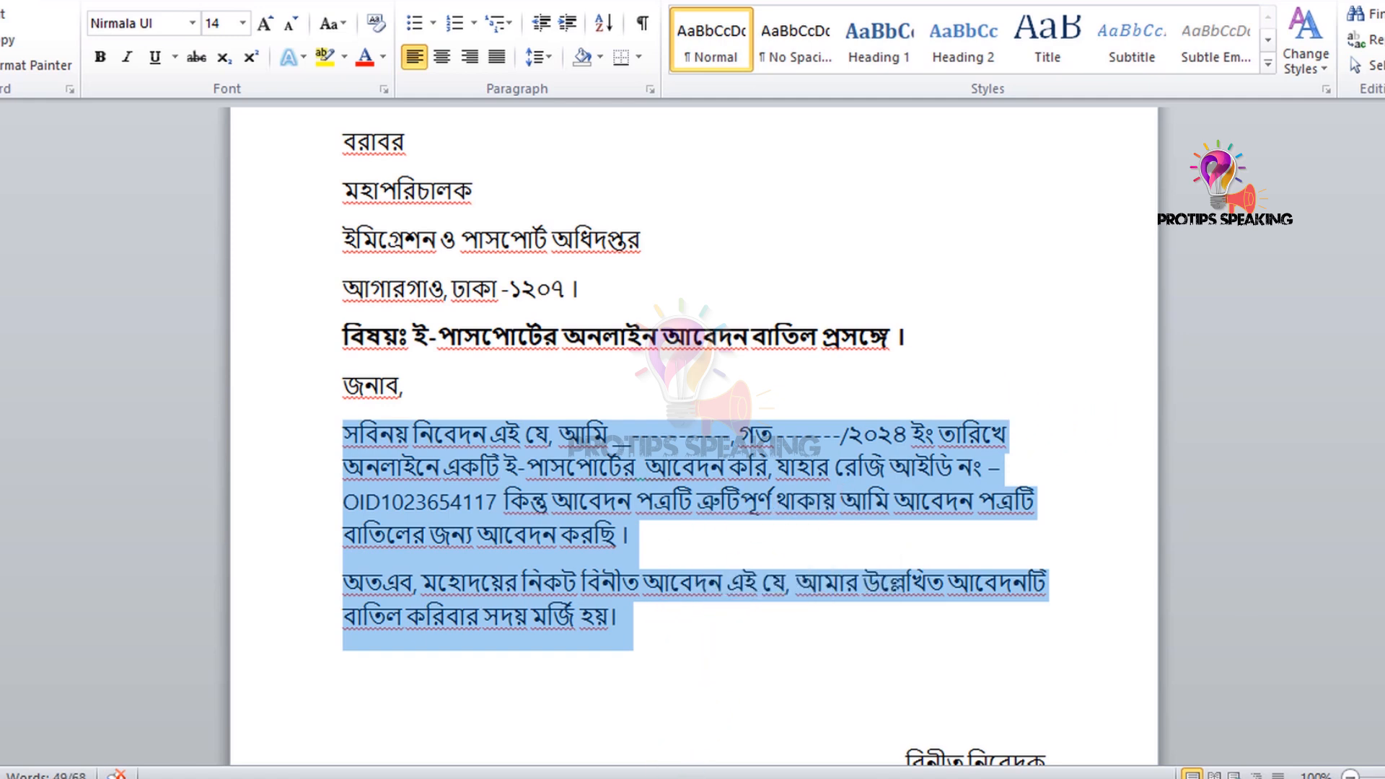
Switch to the e-Passport portal in the browser and highlight the Application Summary heading.
key("alt+Tab")
left_click(560, 484)
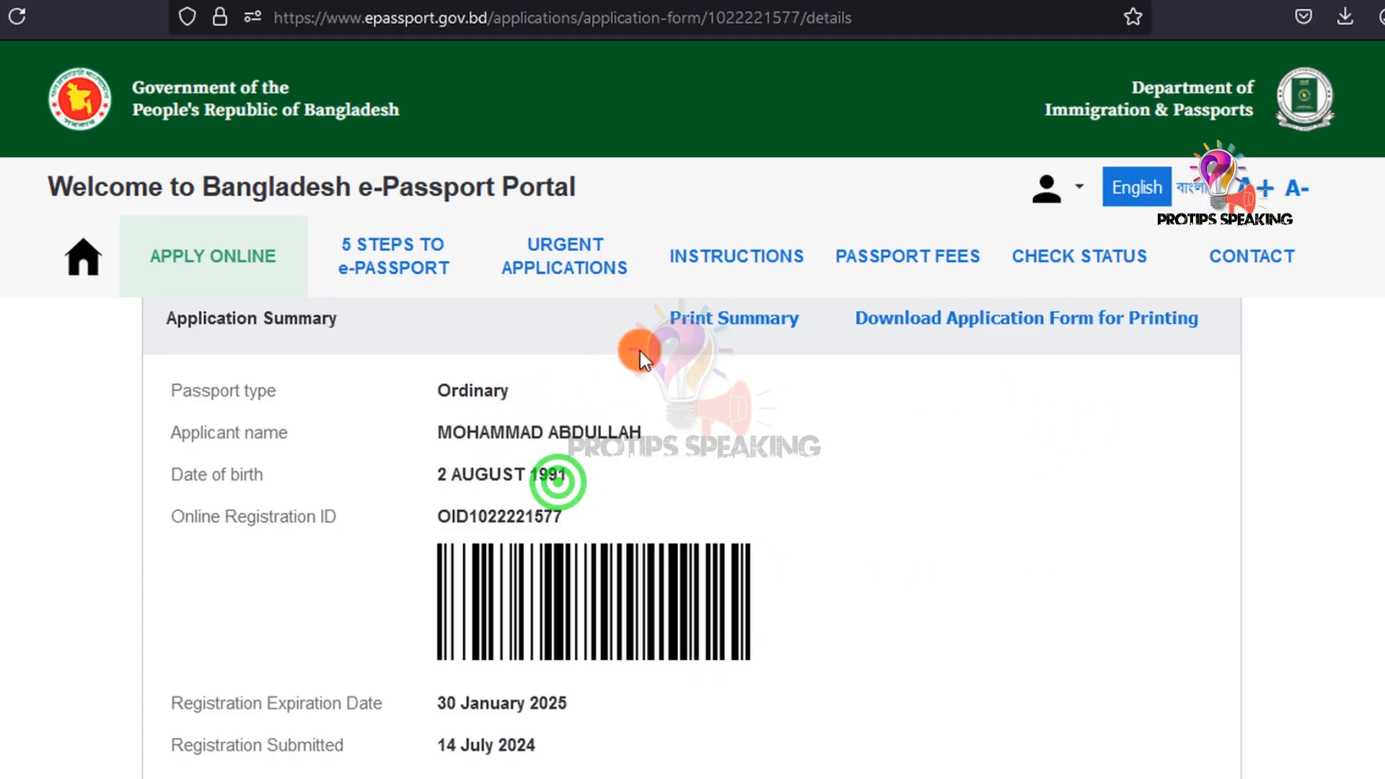
left_click_drag(171, 322, 349, 313)
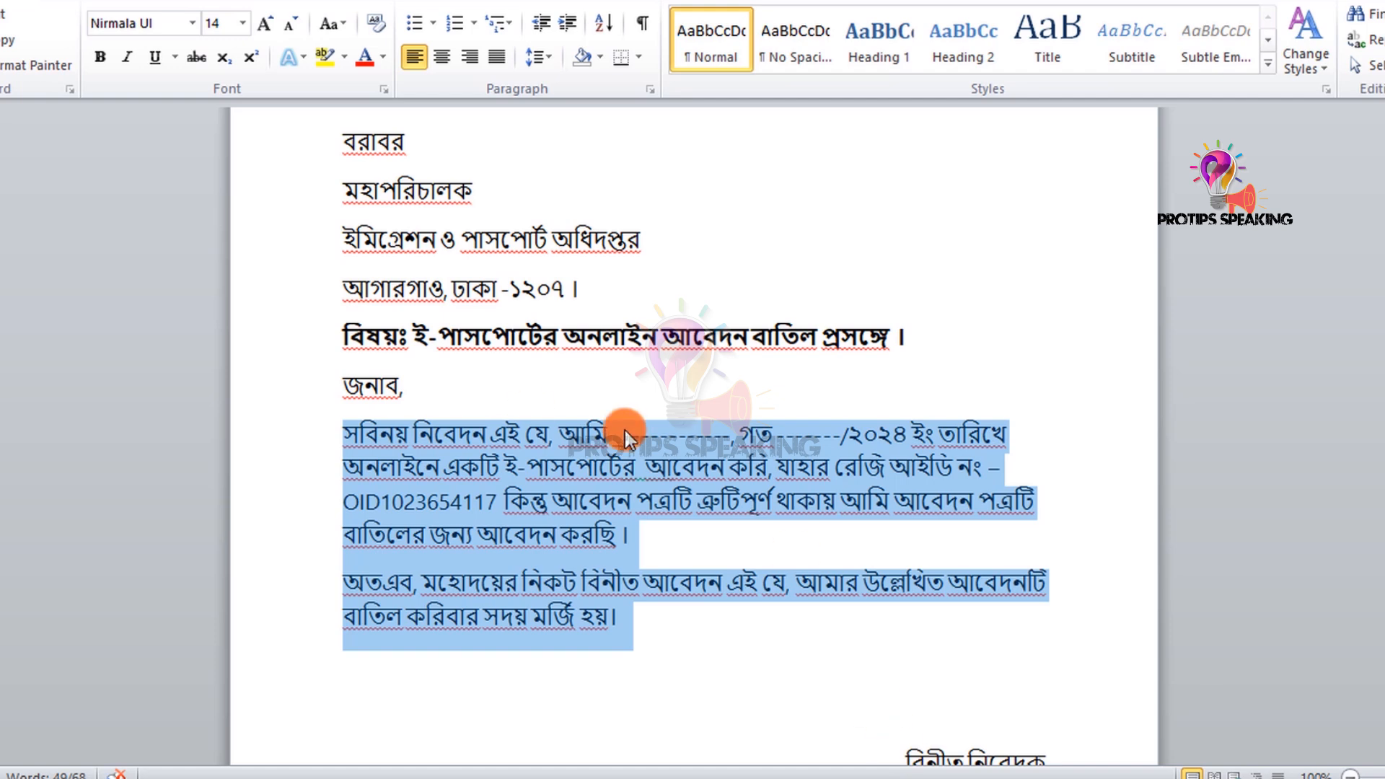
Return from the Word letter to the e-Passport portal and open the My applications list.
left_click(566, 467)
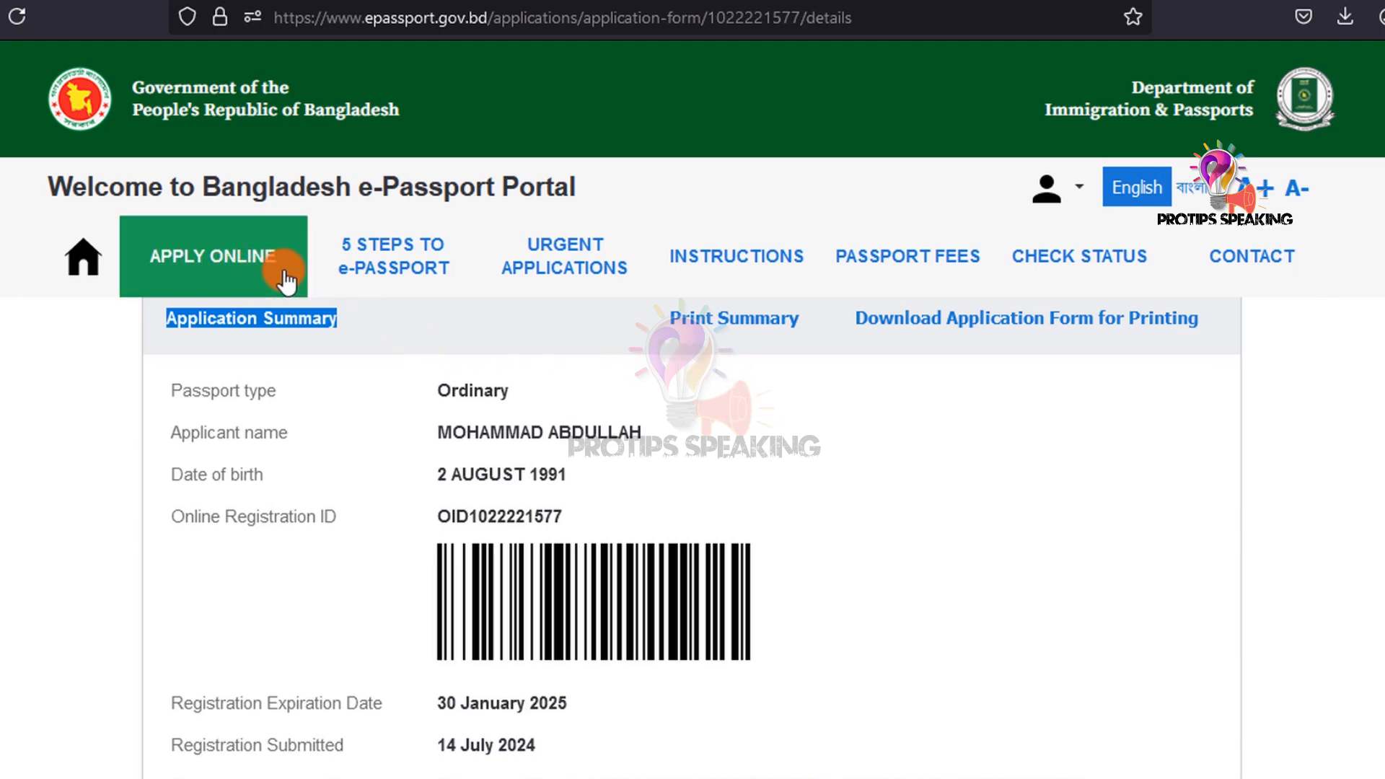
left_click(249, 263)
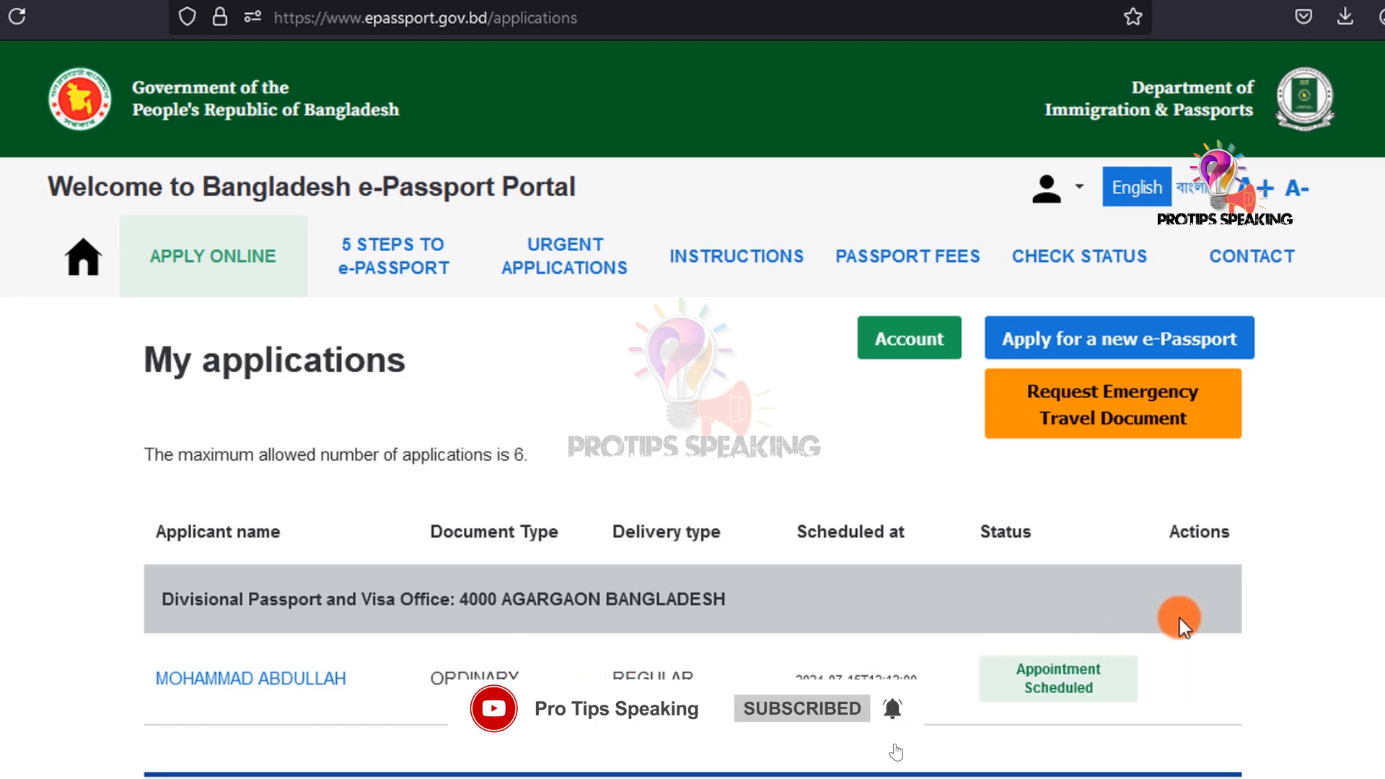
Start a new e-Passport application of type Ordinary Passport and mark it as applying for myself.
left_click(1106, 342)
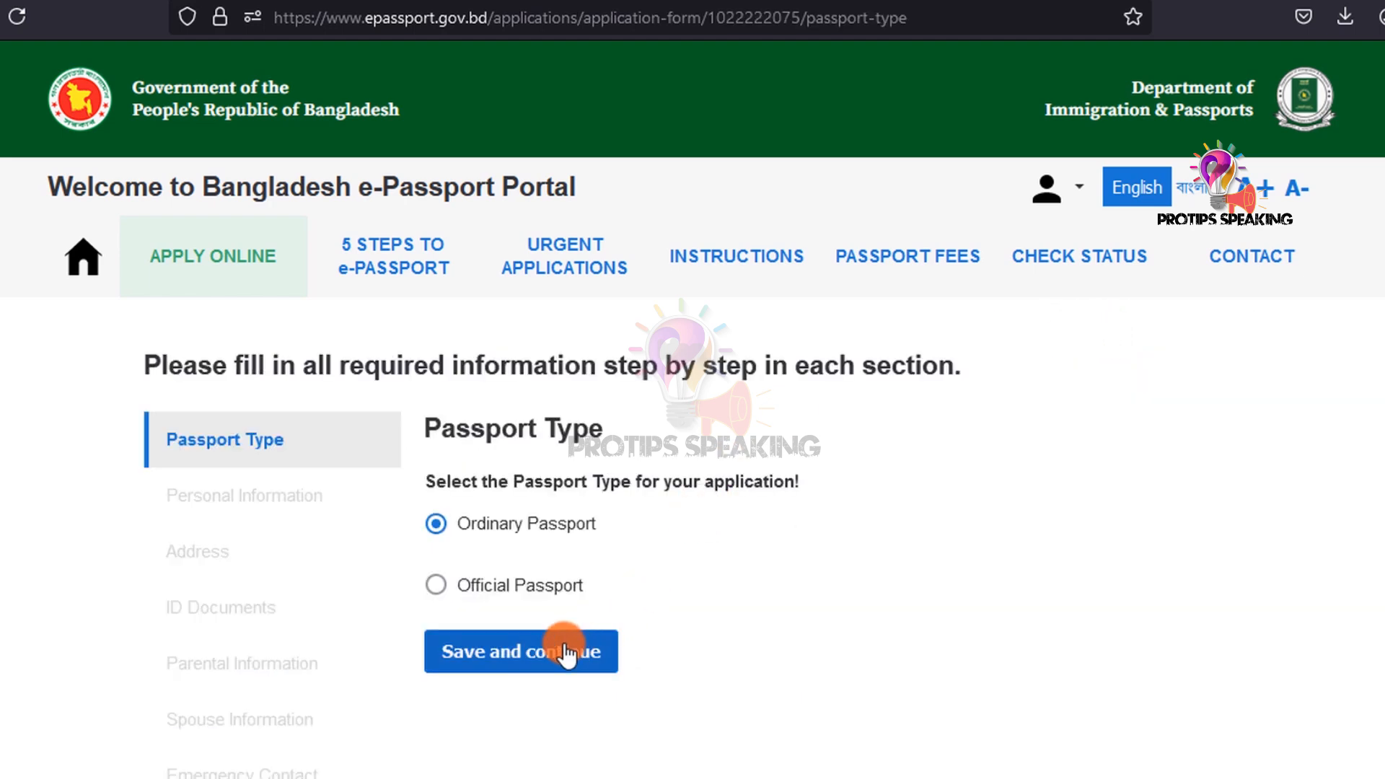
left_click(552, 664)
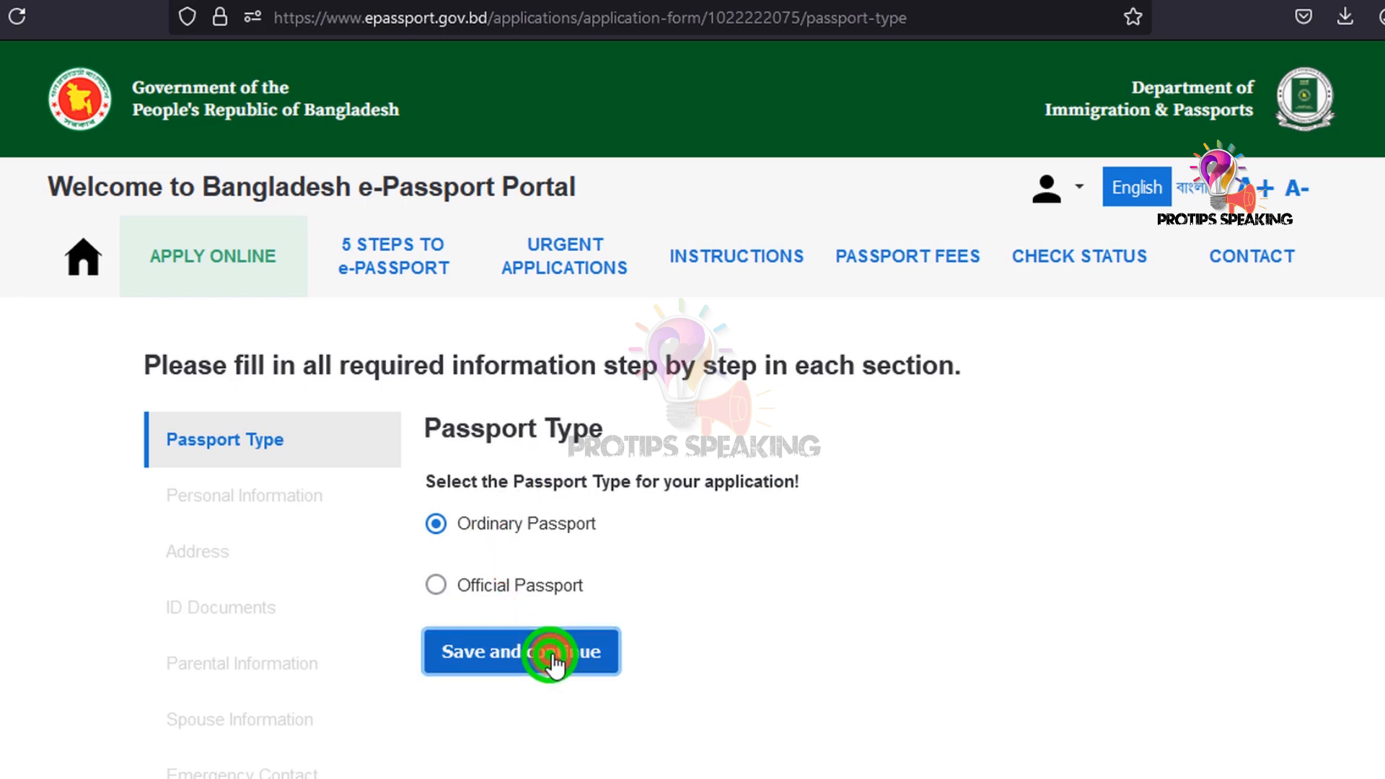
left_click(448, 518)
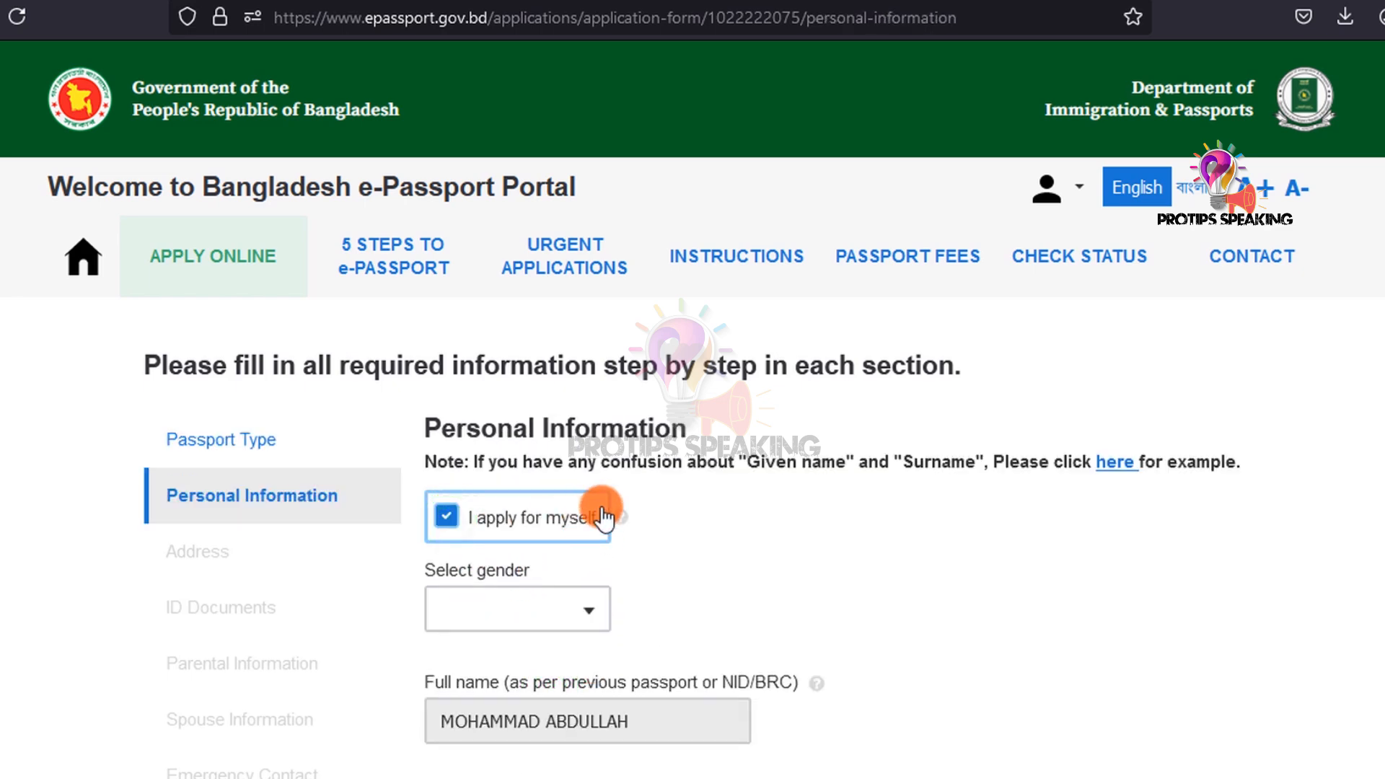
Leave the unfinished Personal Information section without saving and return to the applications list.
scroll(603, 526, "down", 7)
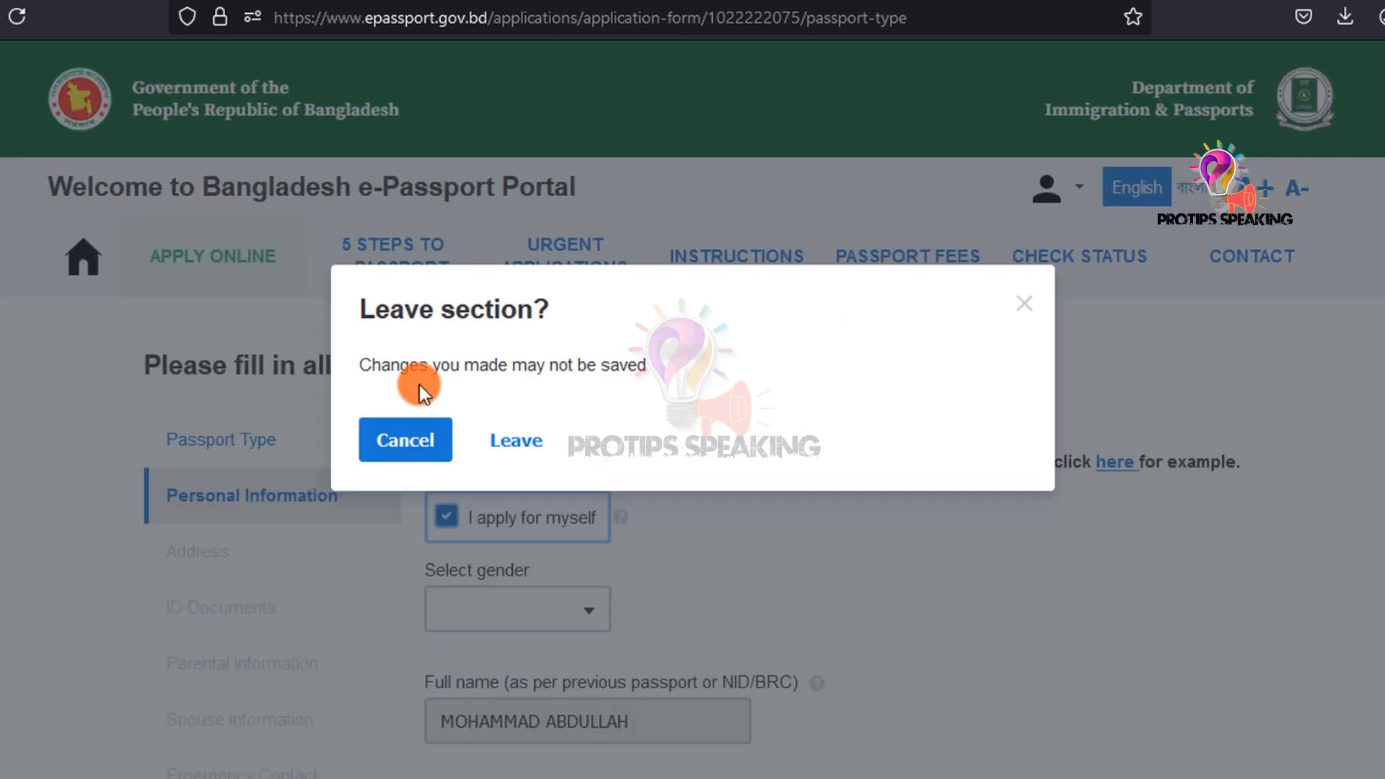
left_click(427, 438)
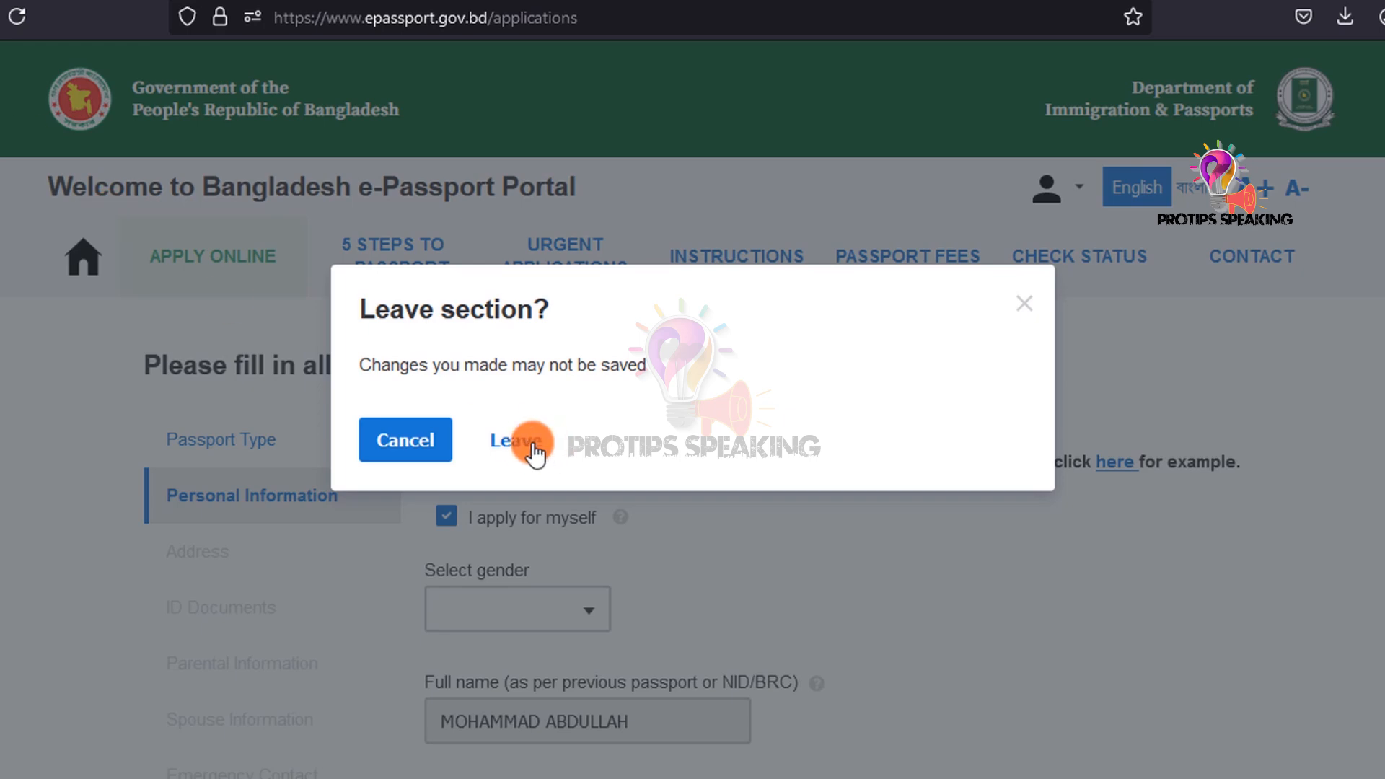
left_click(534, 443)
Delete the incomplete application with no specified applicant name listed under Others, confirming the loss of its data.
scroll(742, 540, "down", 4)
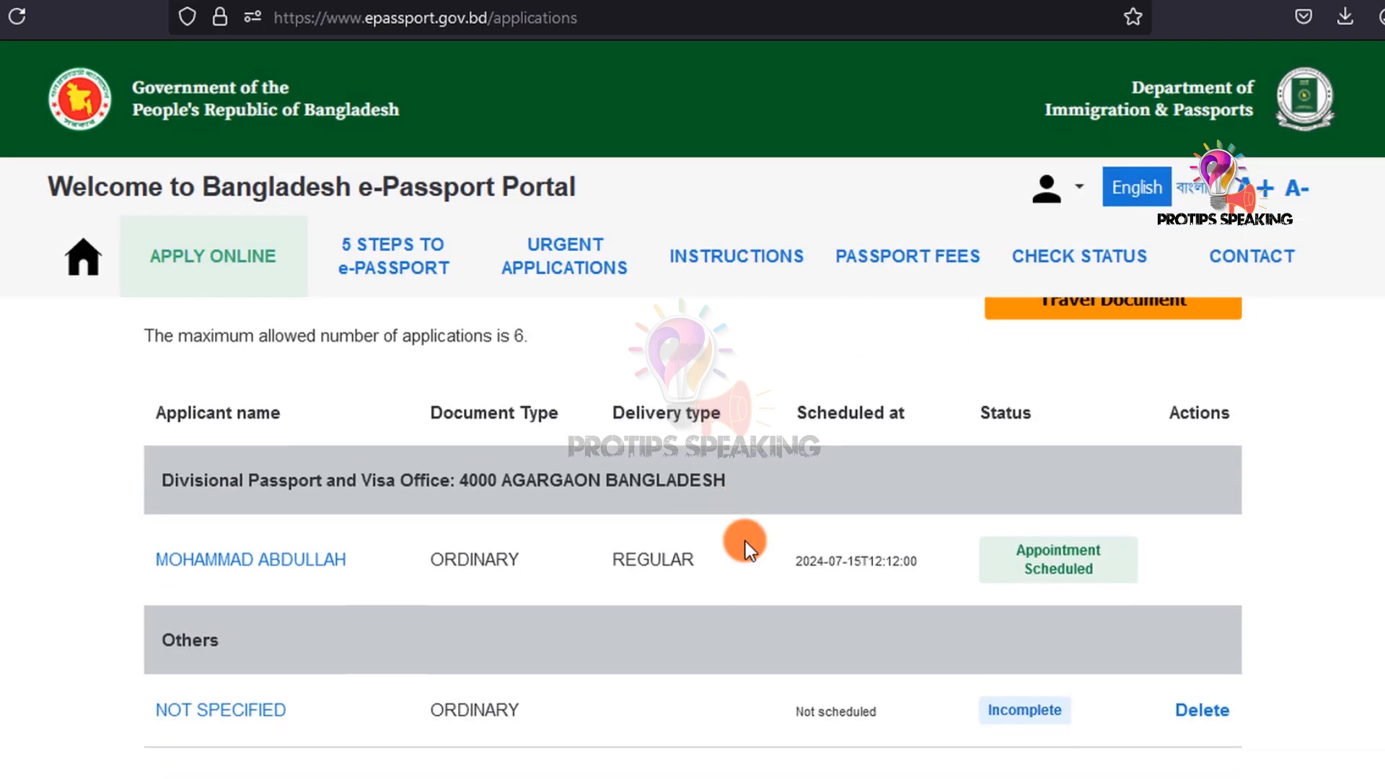
scroll(1176, 541, "up", 2)
scroll(1205, 493, "down", 2)
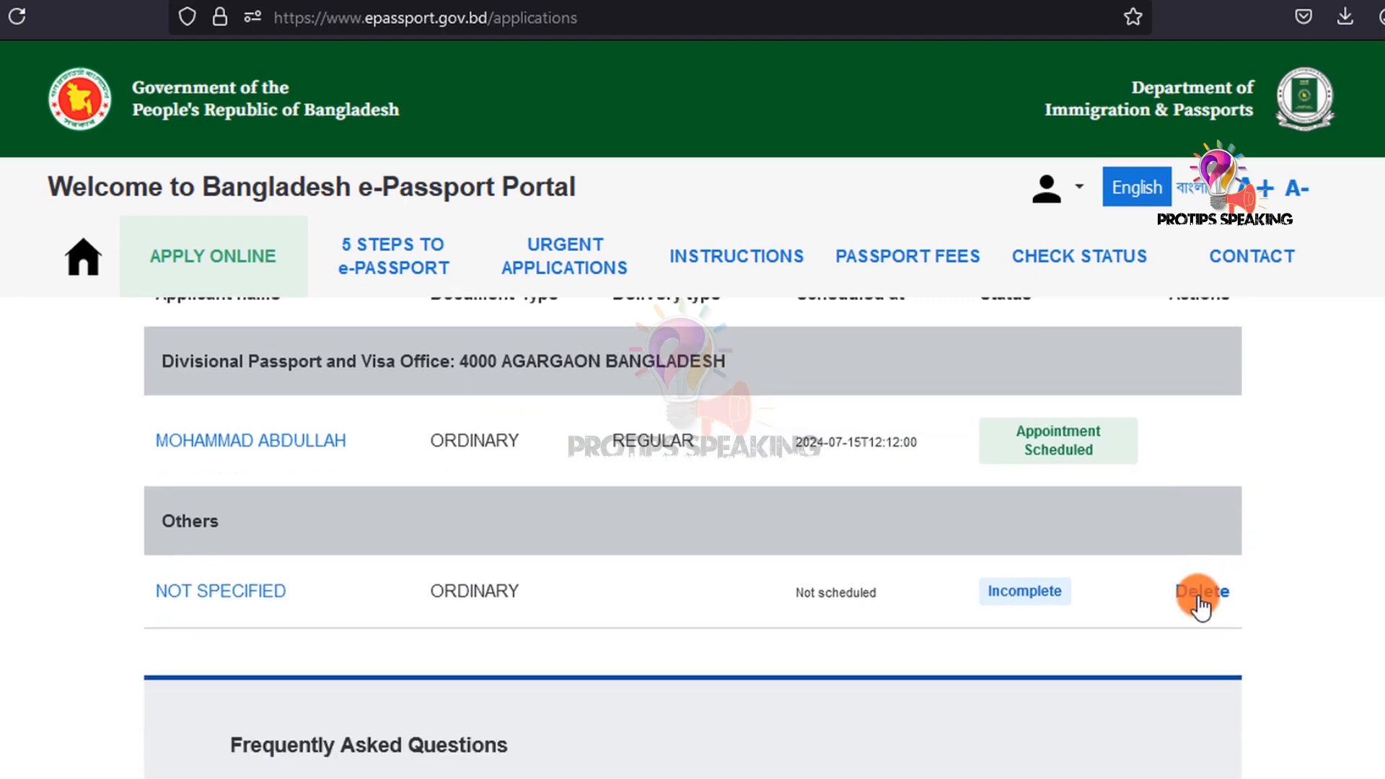
scroll(1239, 606, "up", 2)
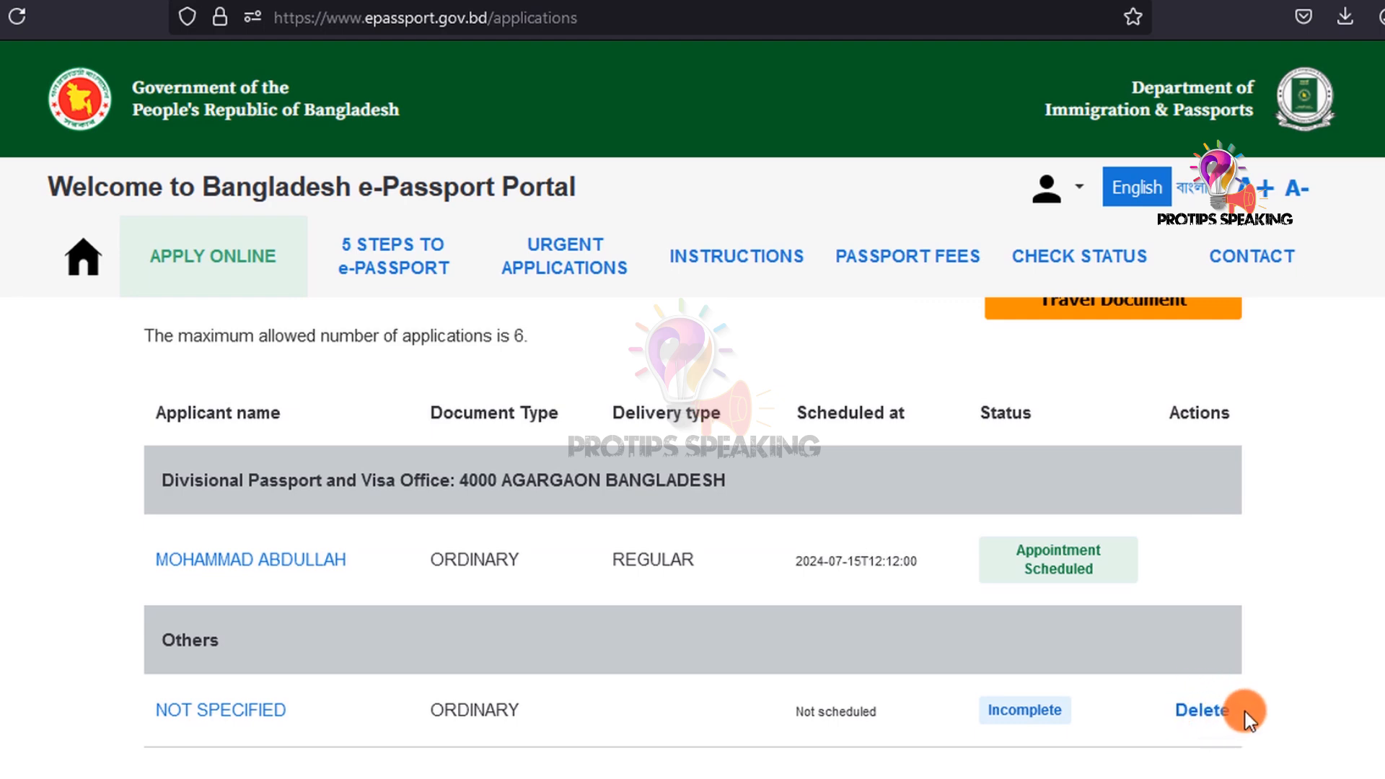
left_click(1204, 711)
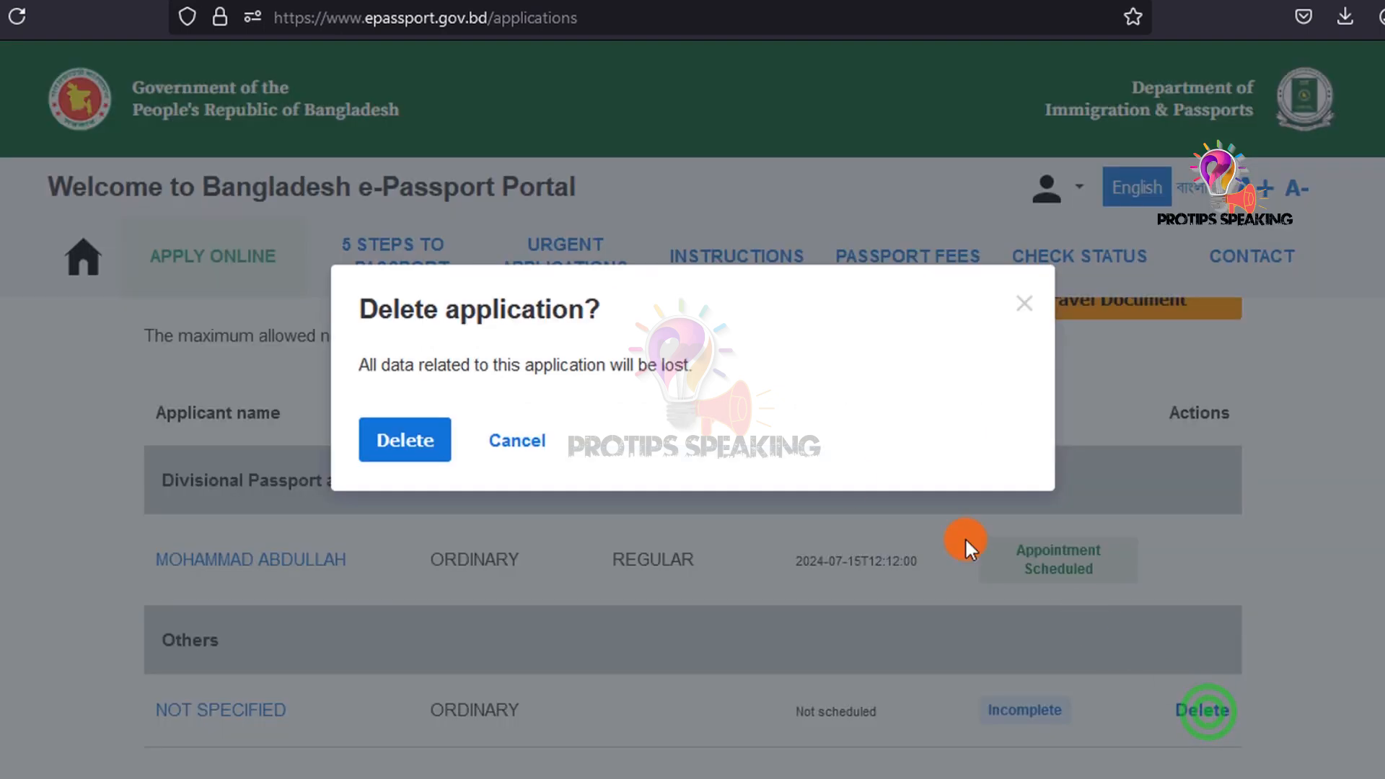
left_click(404, 444)
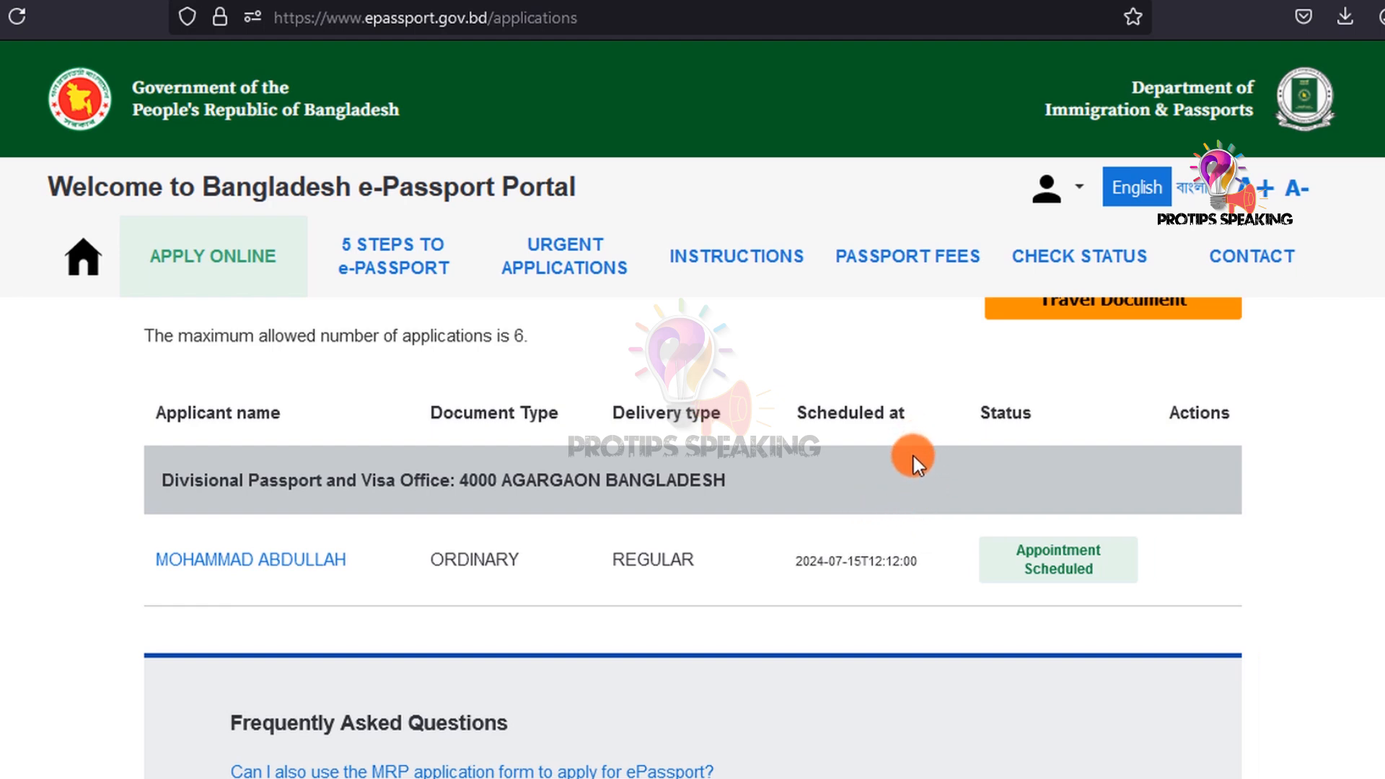
scroll(914, 455, "up", 2)
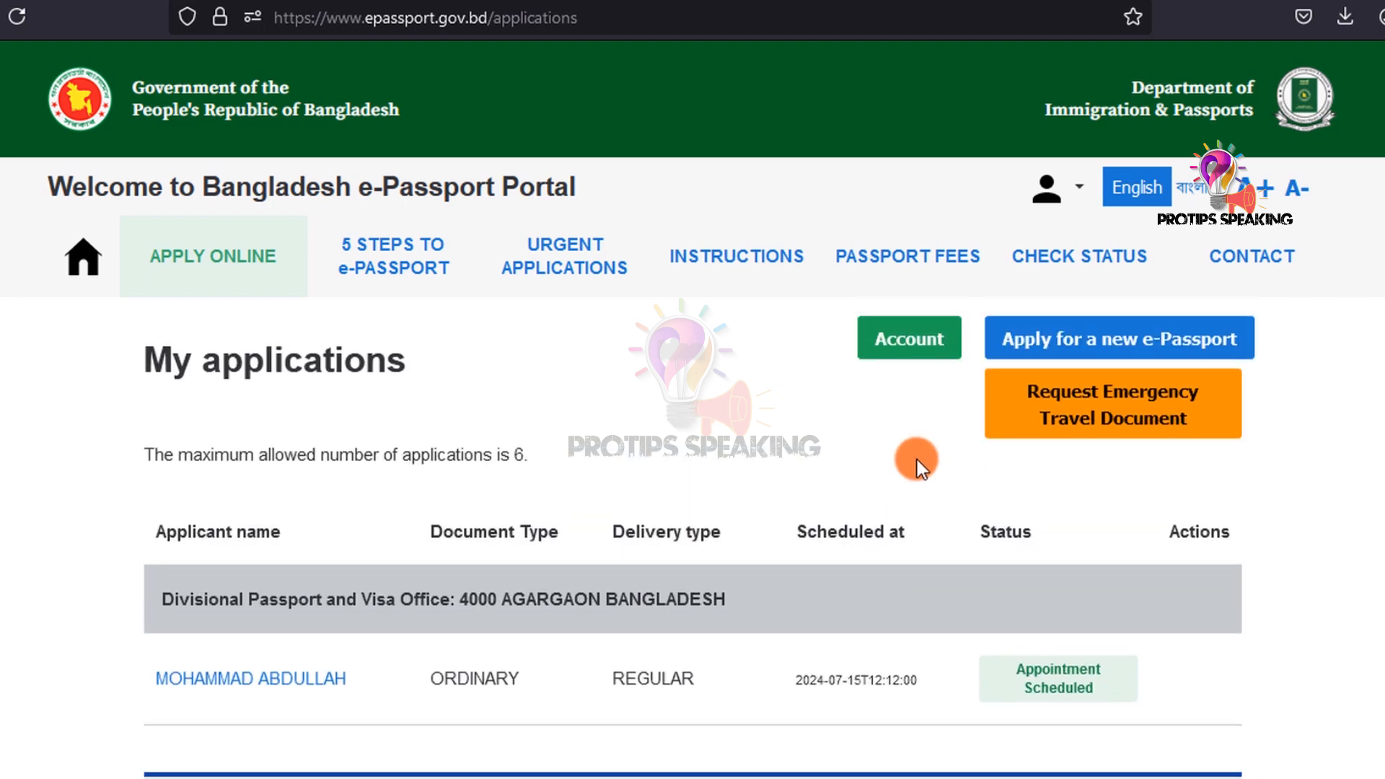